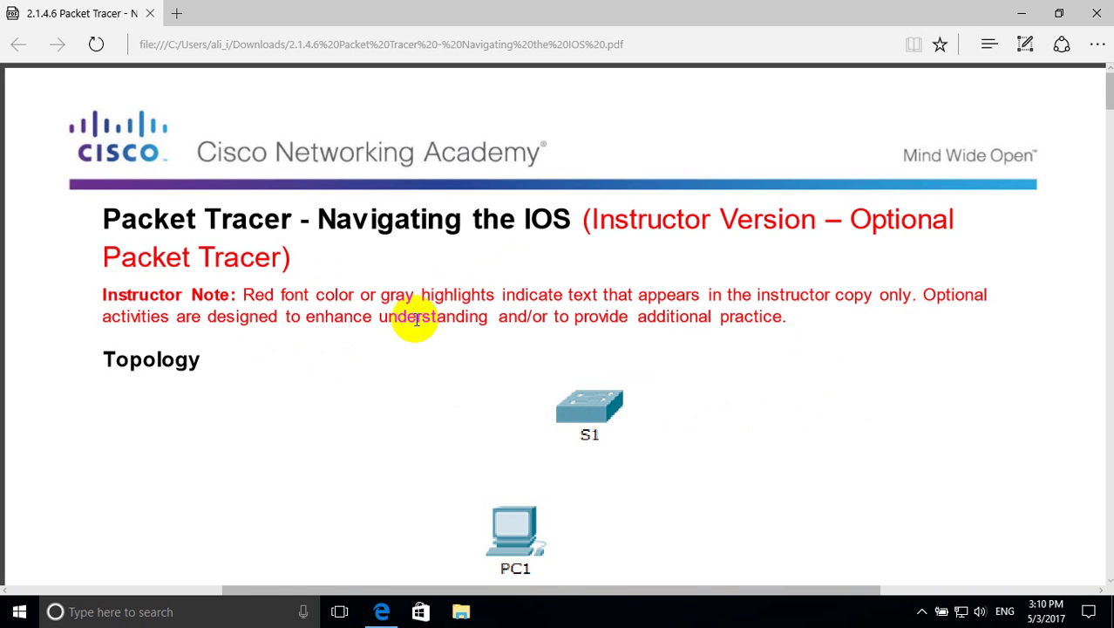
- Scroll the lab PDF past Topology, Objectives and Background to Part 1, Step 1 console-cable instructions
scroll(416, 328, down, 1)
scroll(432, 339, down, 3)
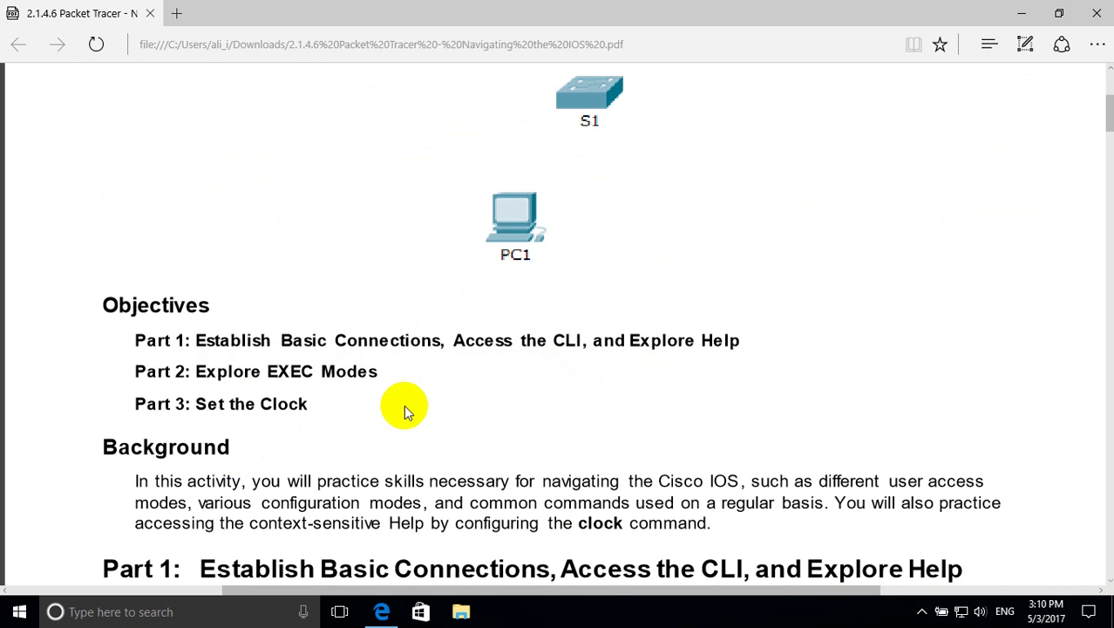
scroll(404, 406, down, 3)
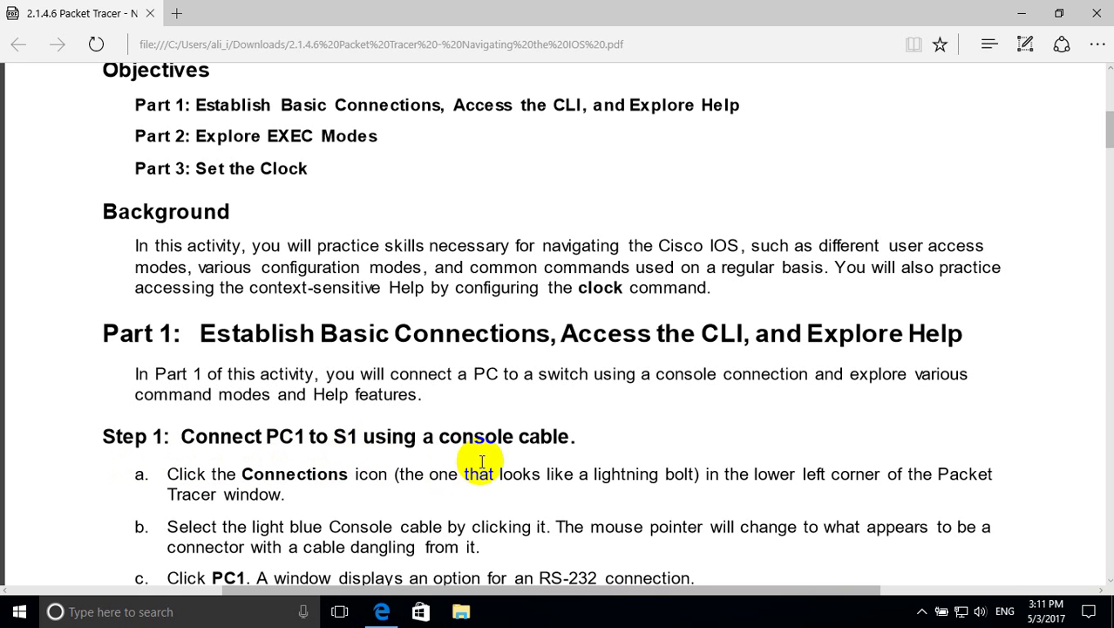
- Minimize the lab PDF and launch Cisco Packet Tracer from the desktop shortcut
click(384, 613)
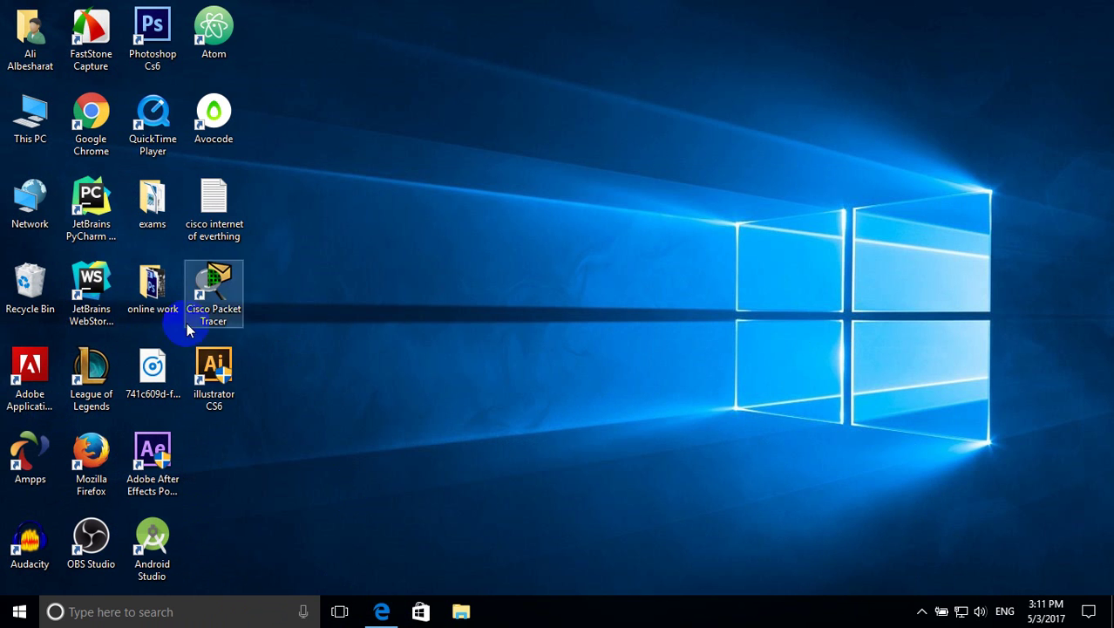
click(228, 297)
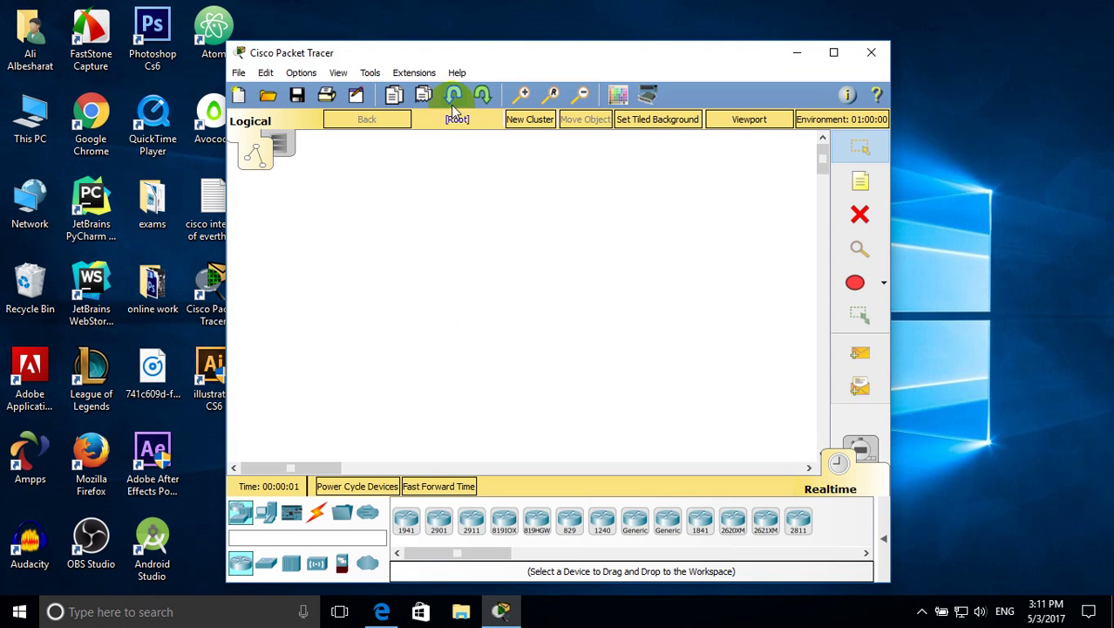
- Maximize Packet Tracer and place a 2960 switch and a generic PC on the workspace
double_click(494, 54)
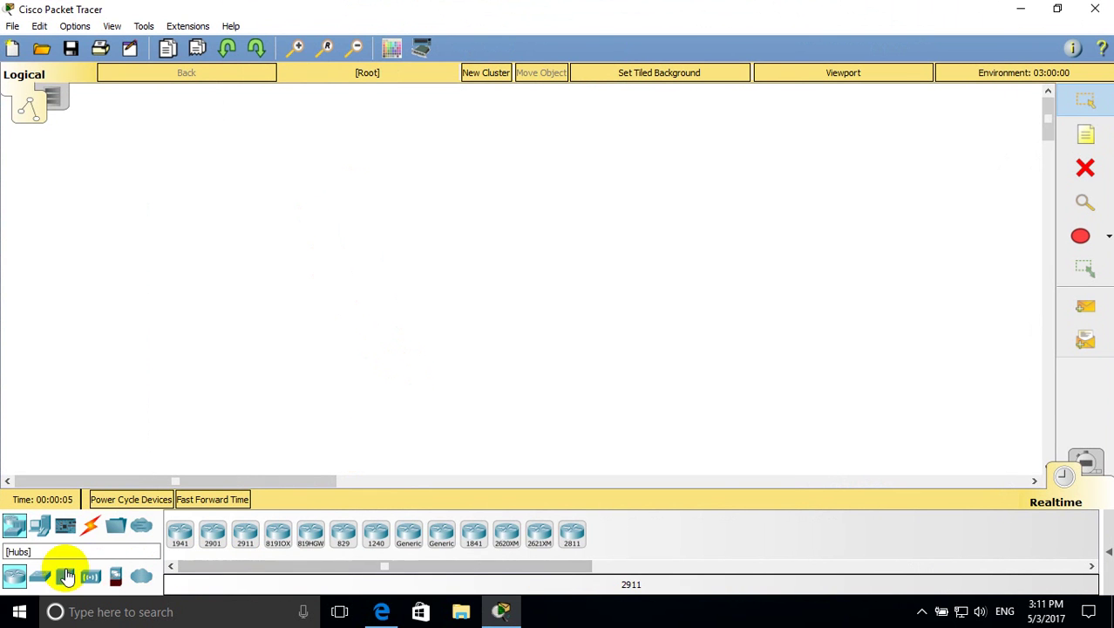
click(40, 576)
click(173, 535)
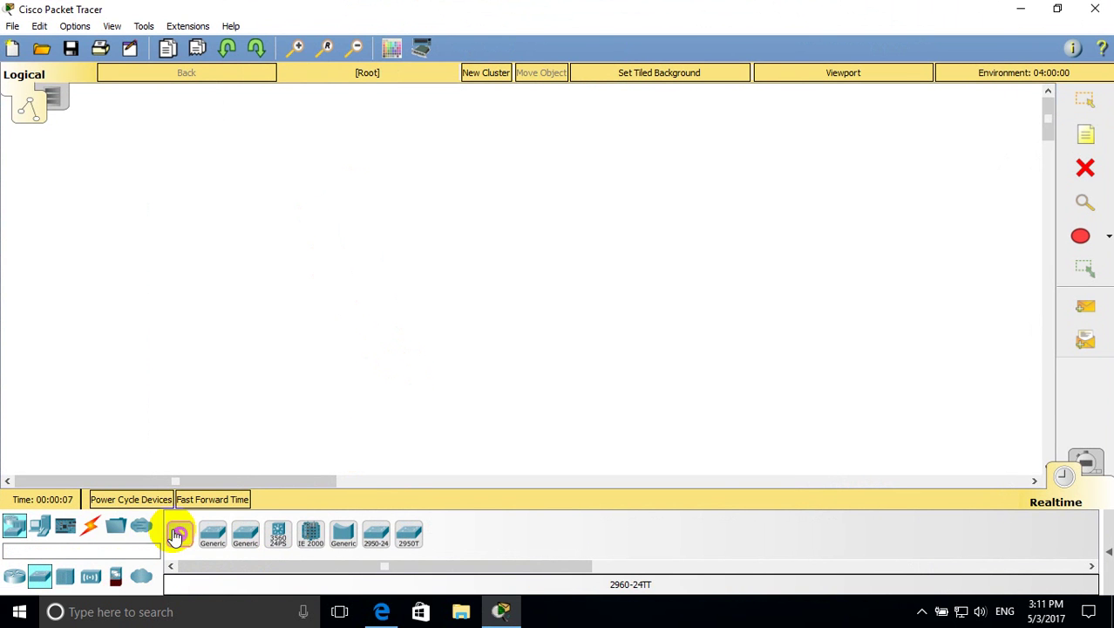
click(389, 170)
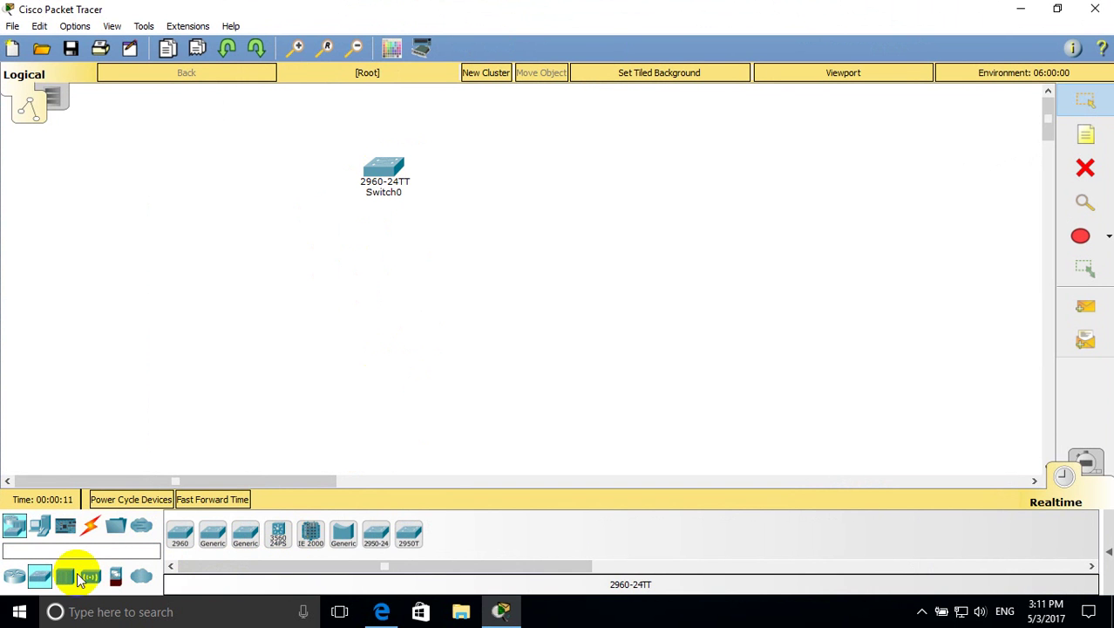
click(39, 524)
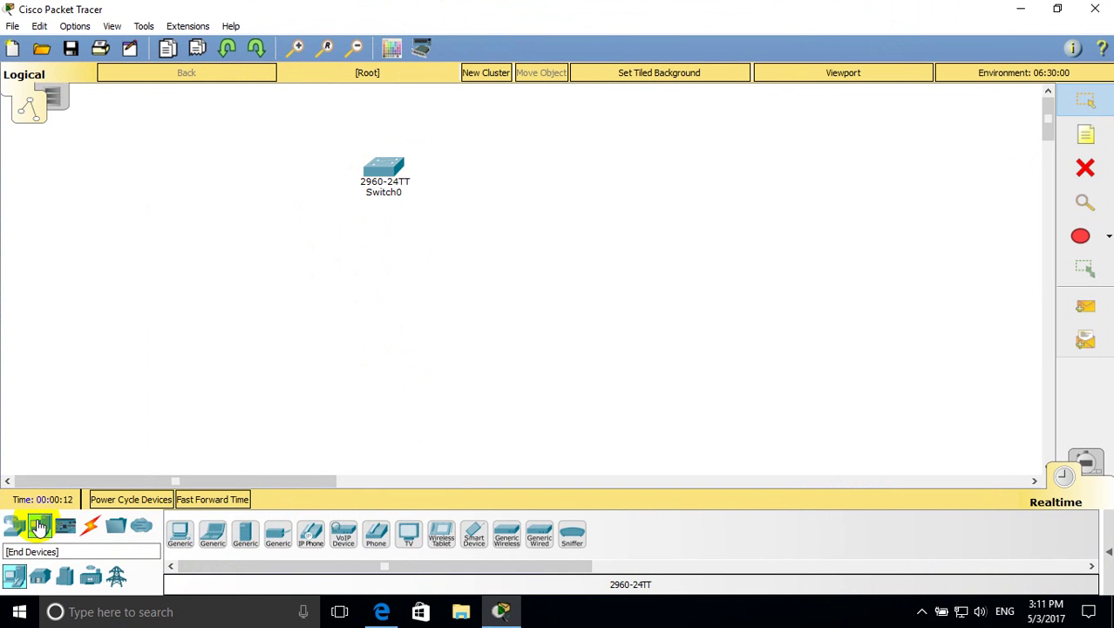
click(177, 536)
click(297, 276)
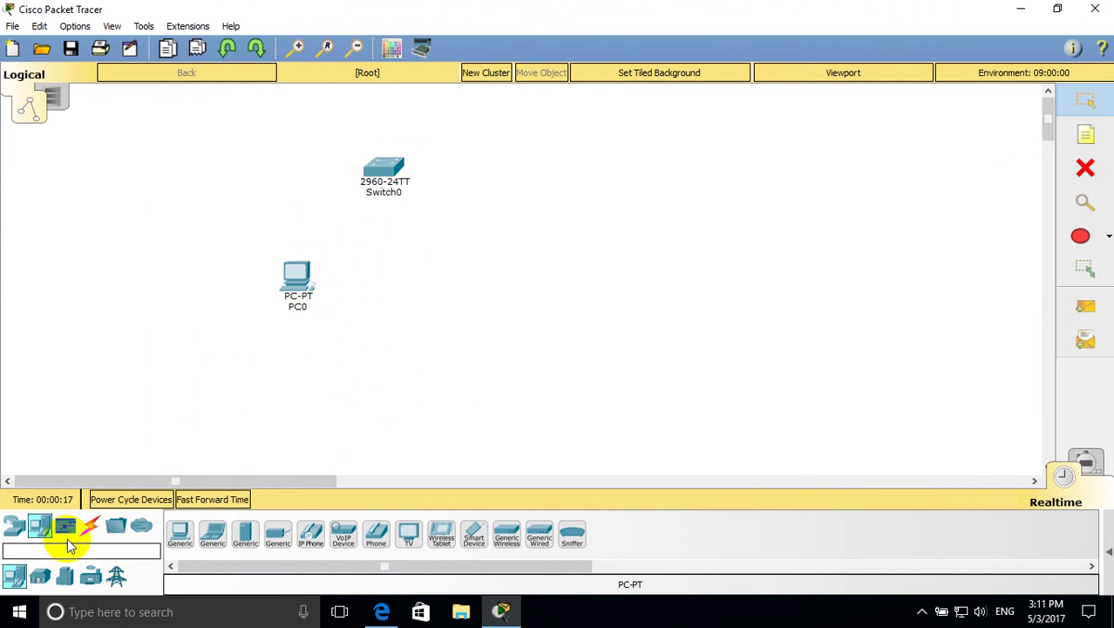
- Cable PC0's RS 232 port to Switch0's Console port with a console cable
click(91, 526)
click(214, 534)
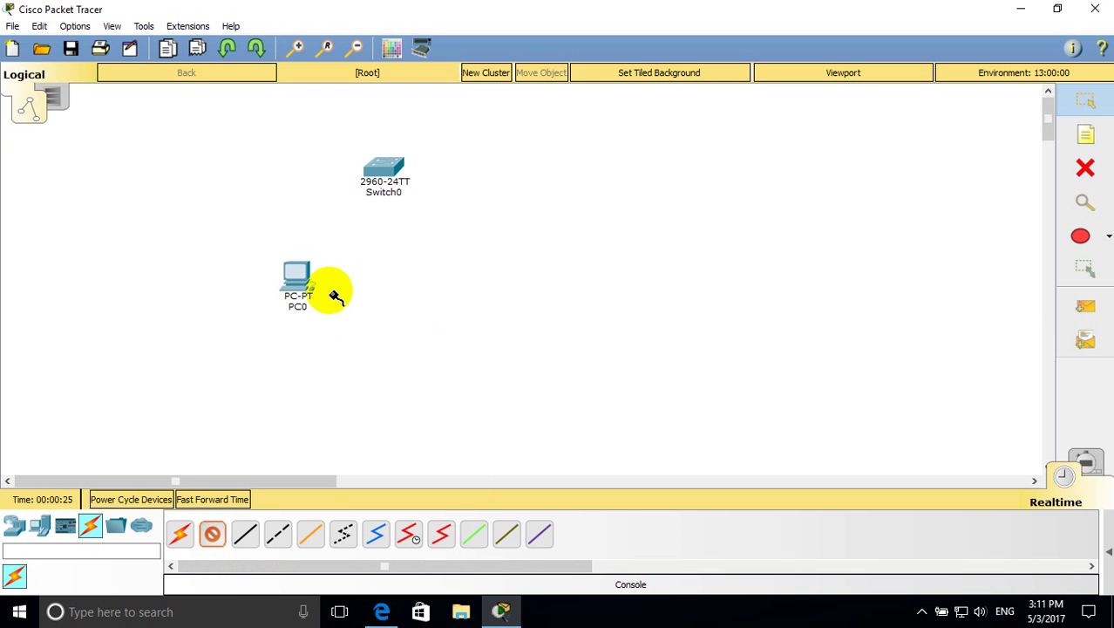
click(299, 281)
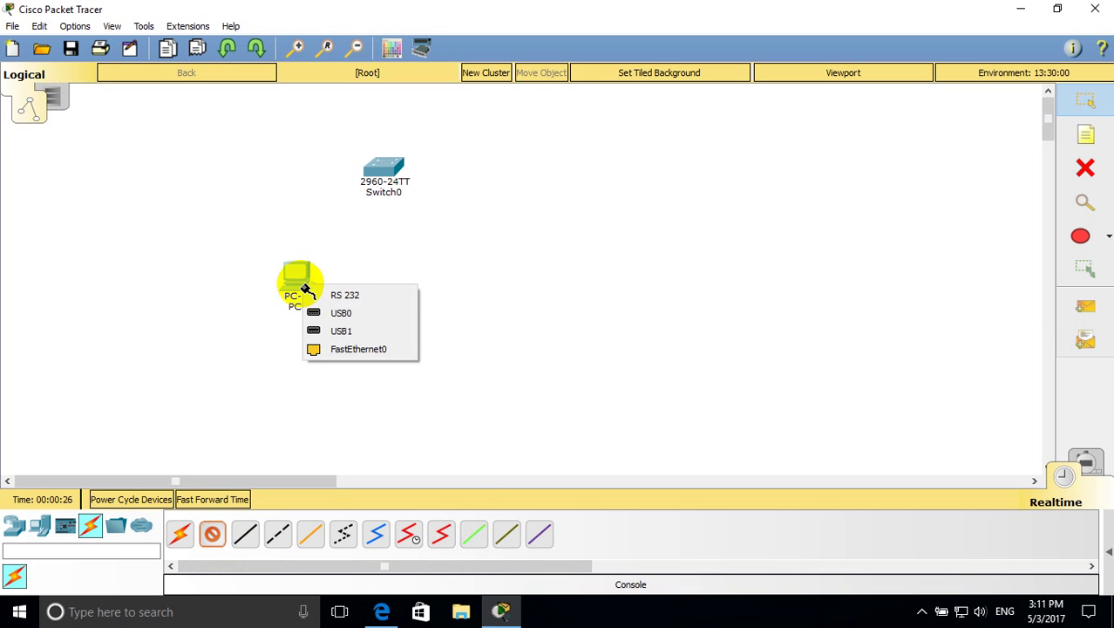
click(367, 297)
click(381, 168)
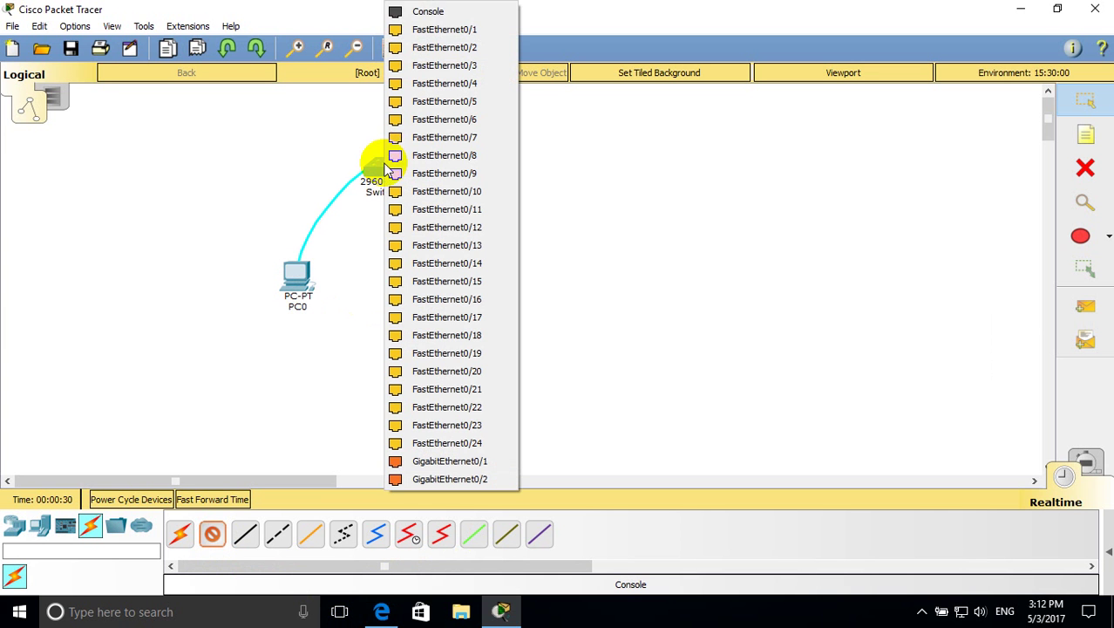
click(430, 12)
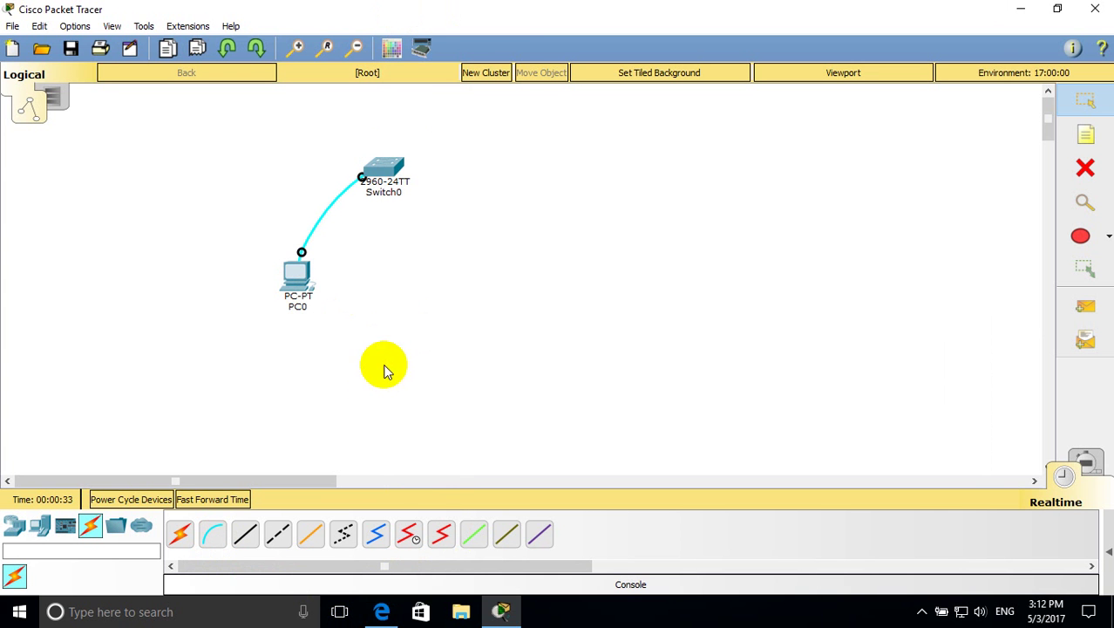
click(384, 611)
scroll(352, 471, down, 2)
- Open PC0's Desktop Terminal port configuration in Packet Tracer
scroll(352, 471, down, 3)
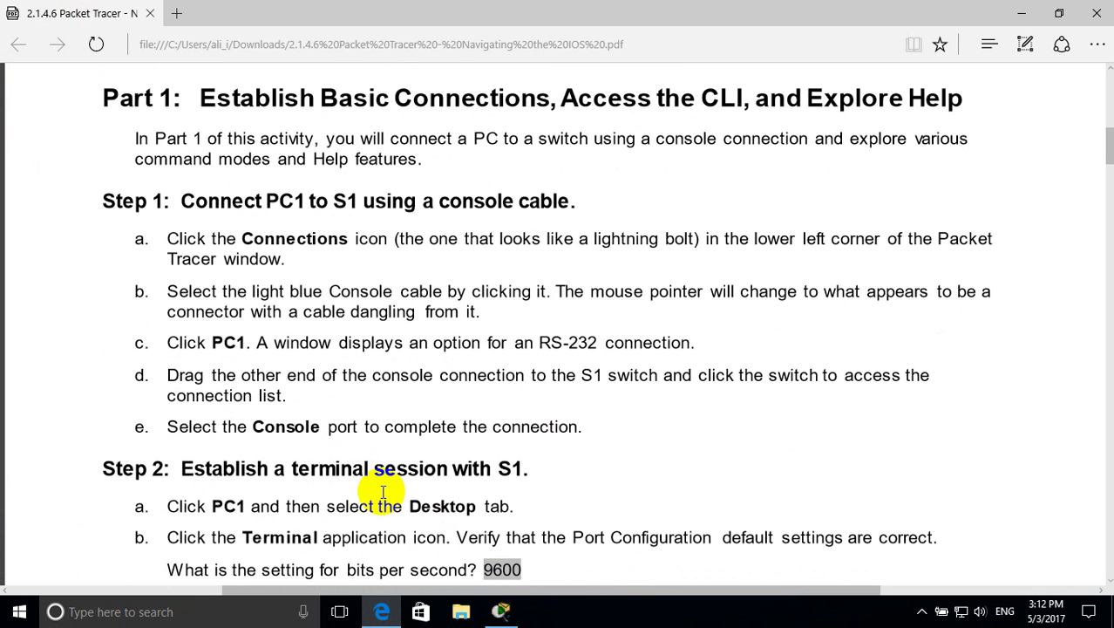
click(420, 613)
click(501, 611)
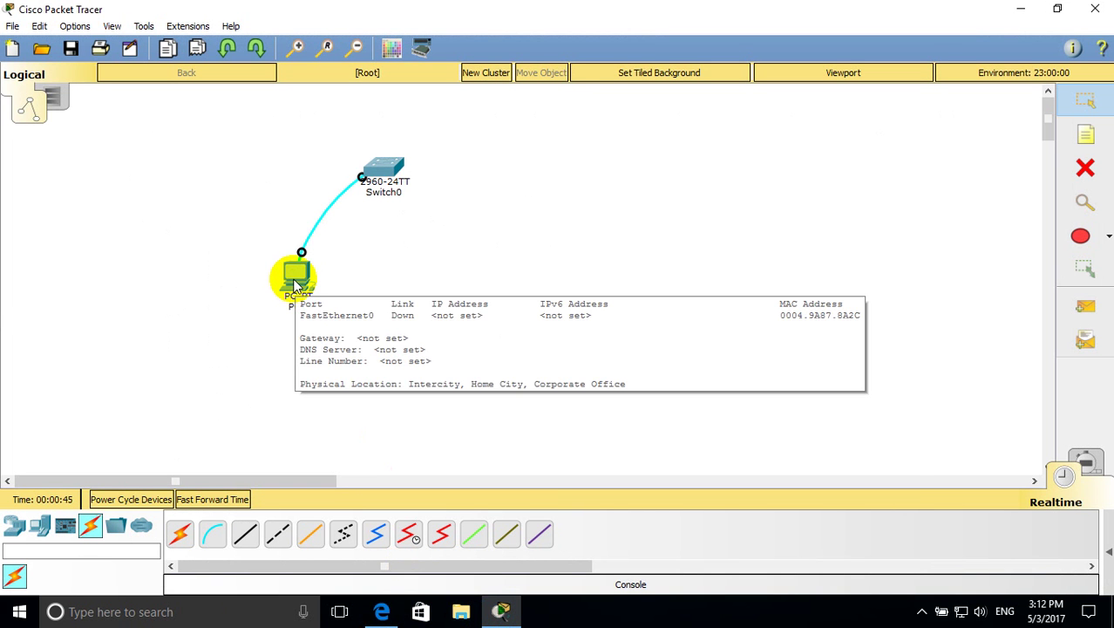
click(296, 281)
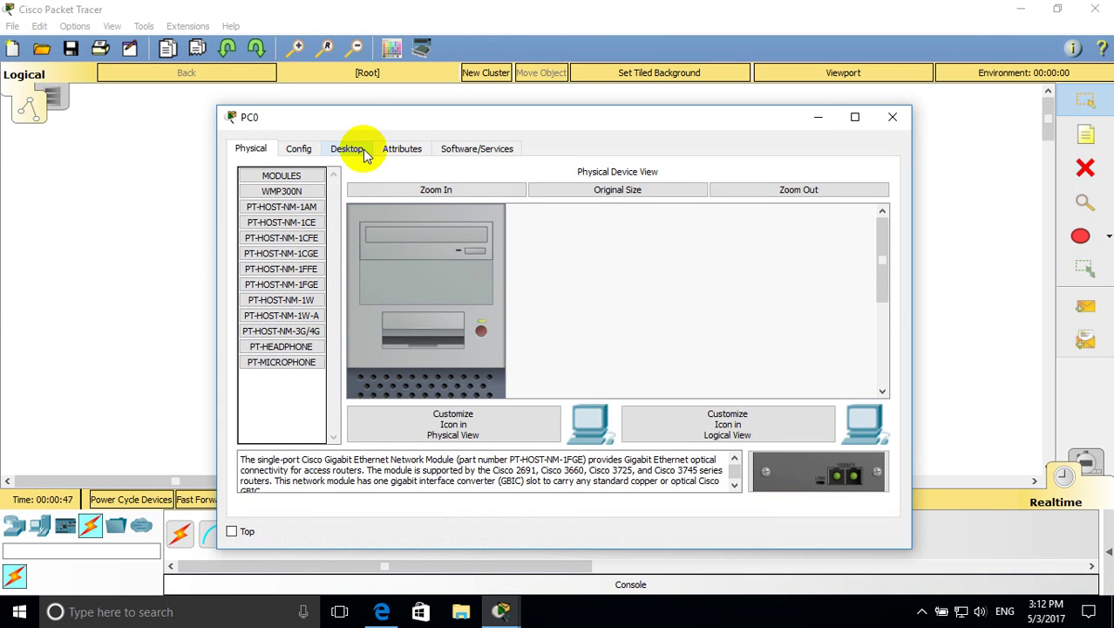
click(348, 150)
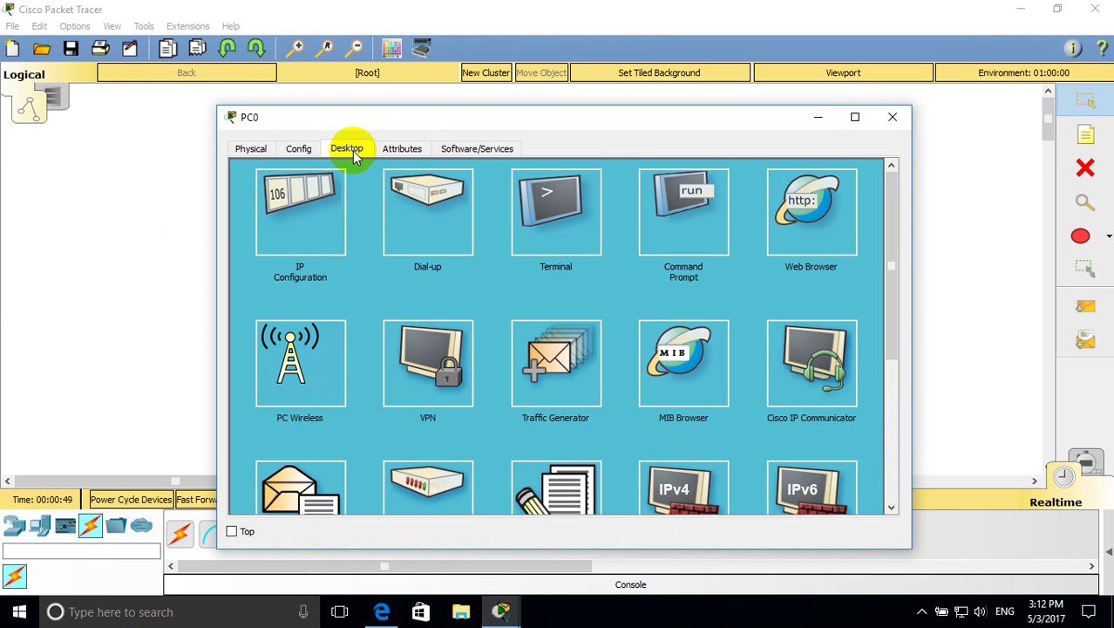
click(574, 217)
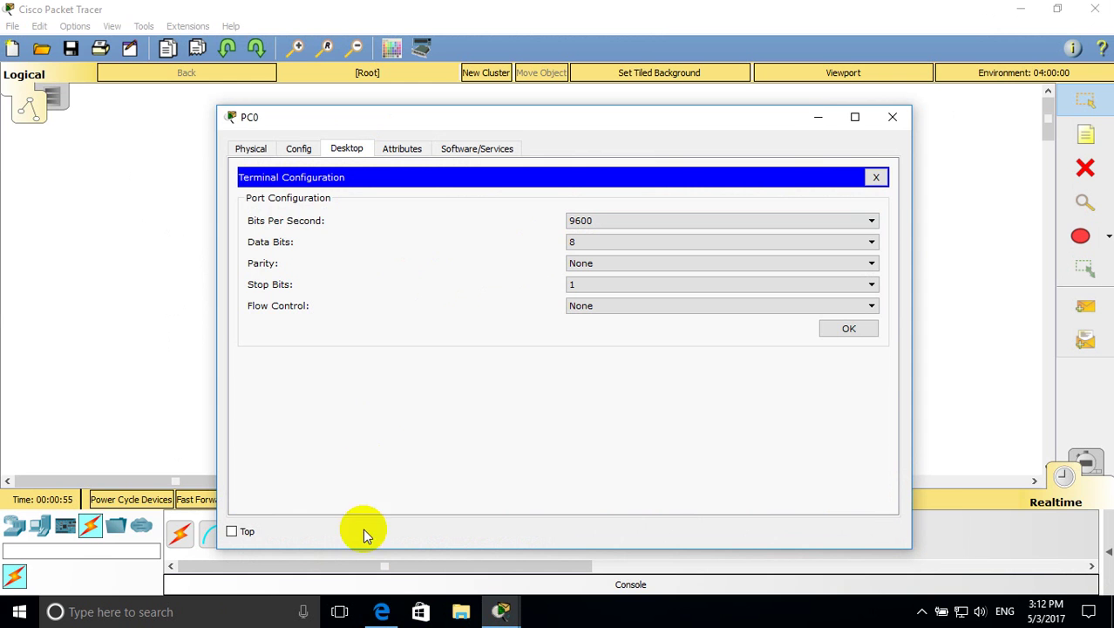
- Confirm the 9600 bps, 8 data bits, no parity, 1 stop bit settings against the PDF and accept them
click(400, 599)
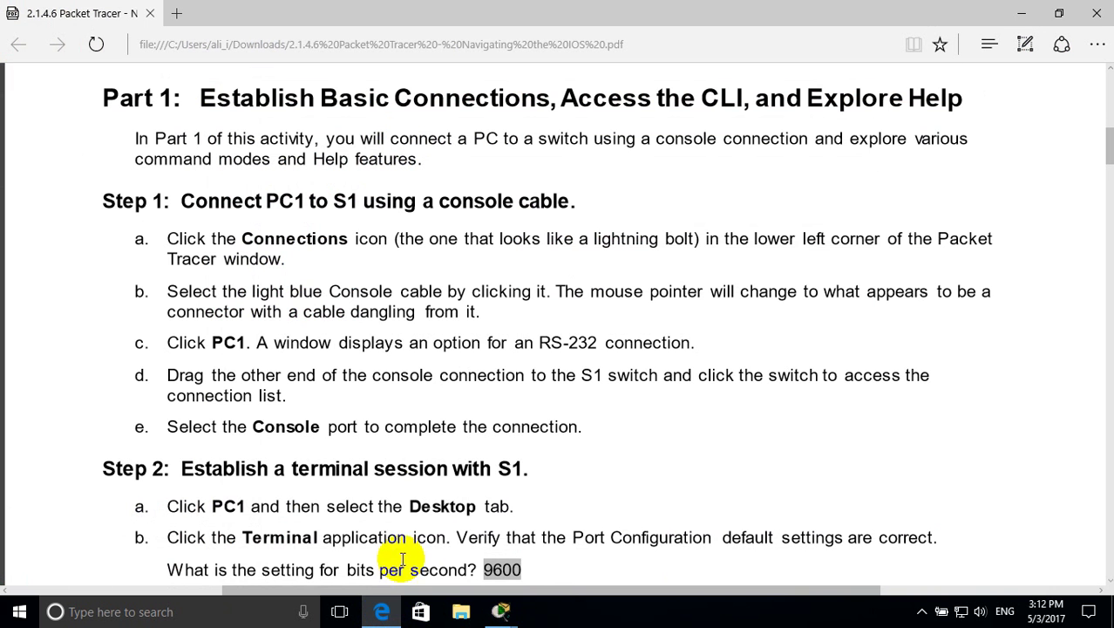
scroll(320, 529, down, 2)
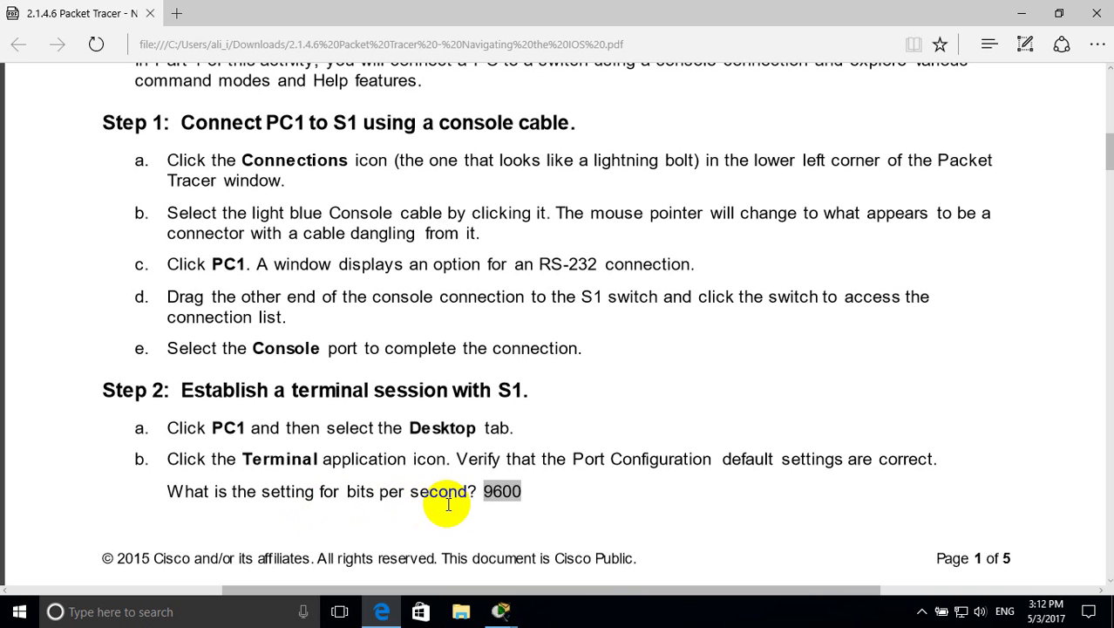
click(385, 614)
mouse_move(501, 610)
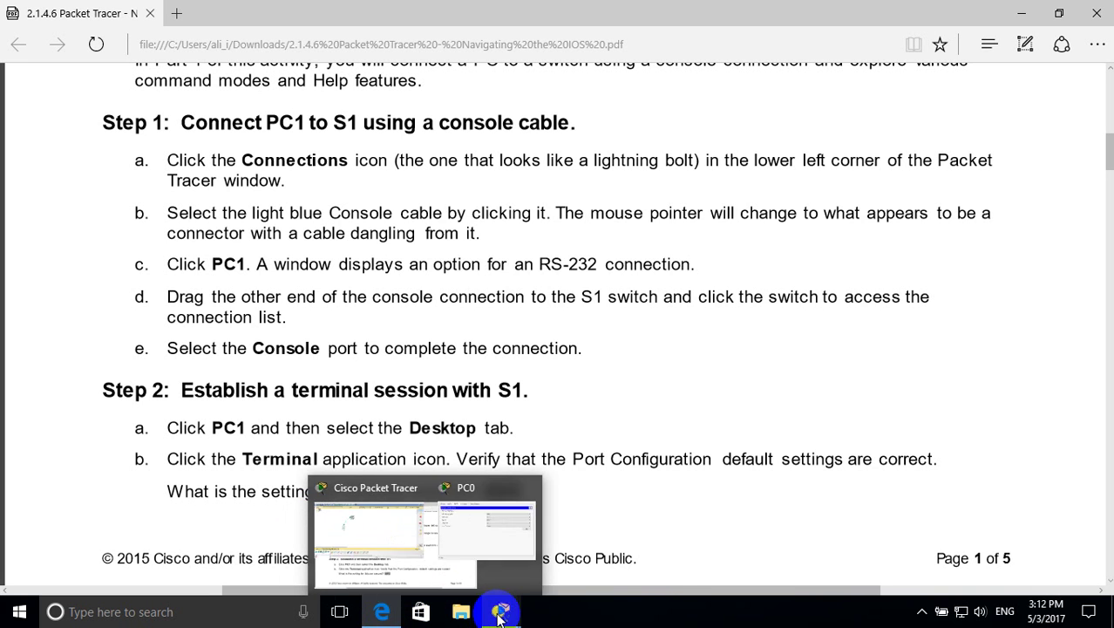
click(542, 574)
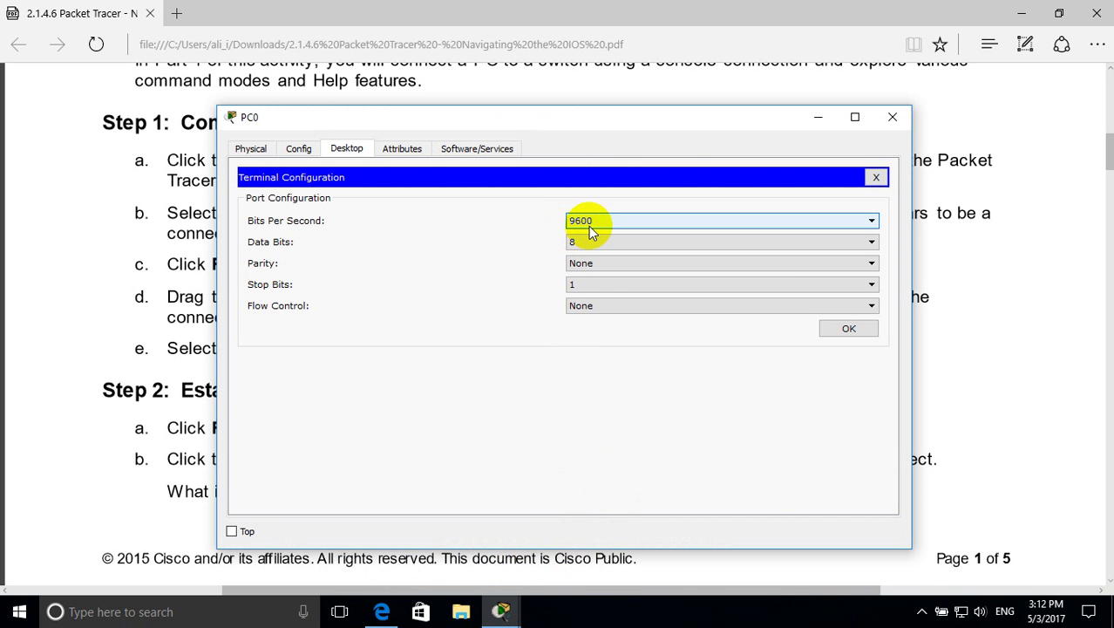
click(59, 366)
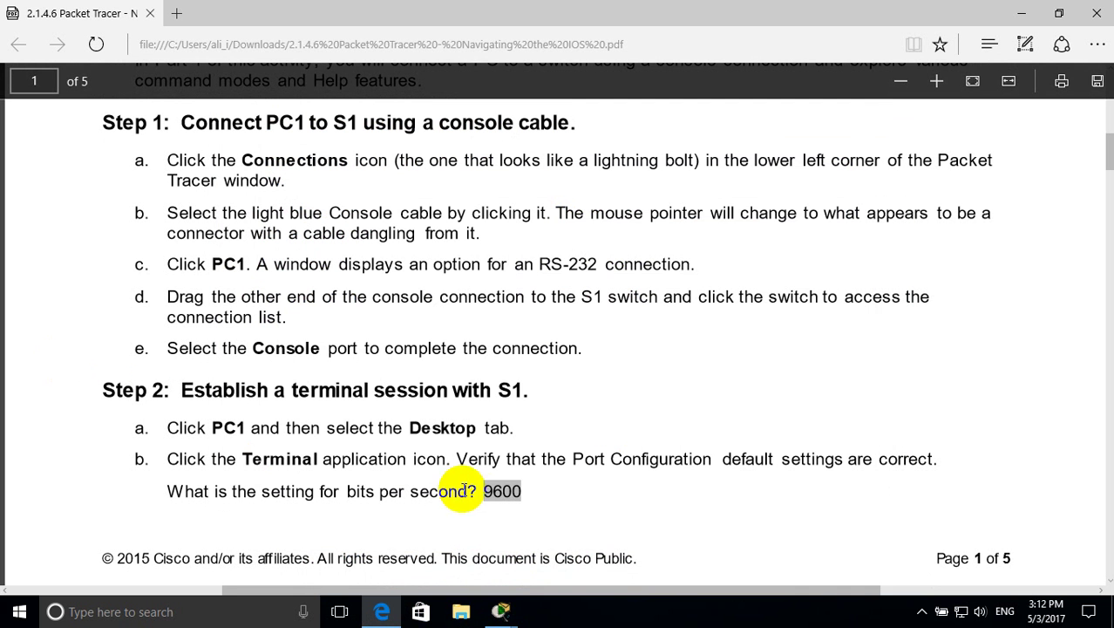
drag(482, 491, 525, 491)
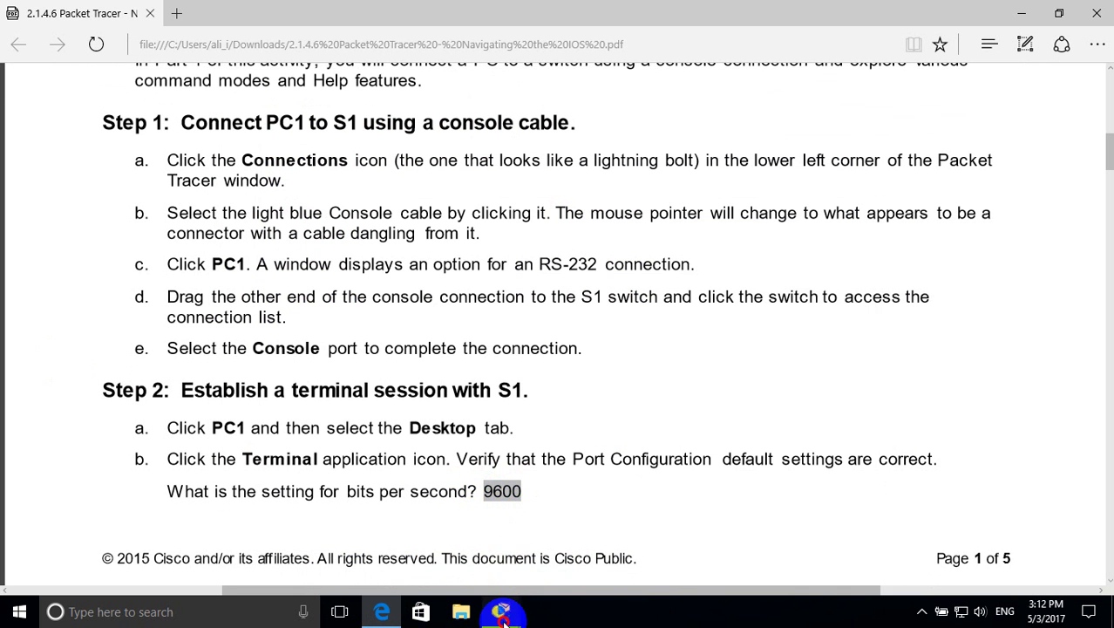
mouse_move(502, 612)
click(558, 552)
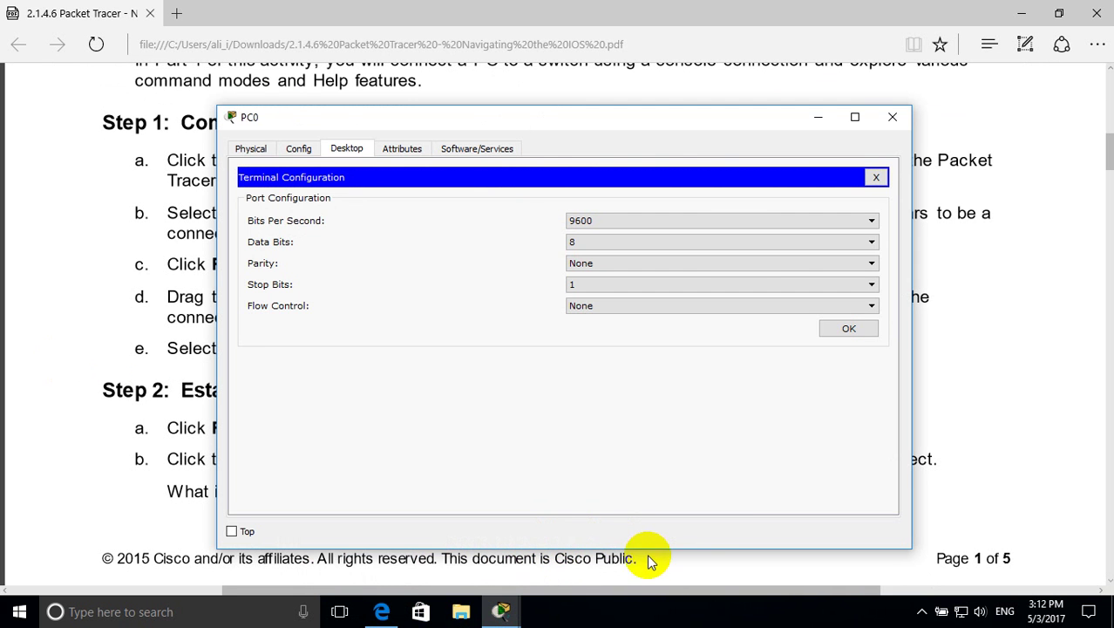
click(841, 330)
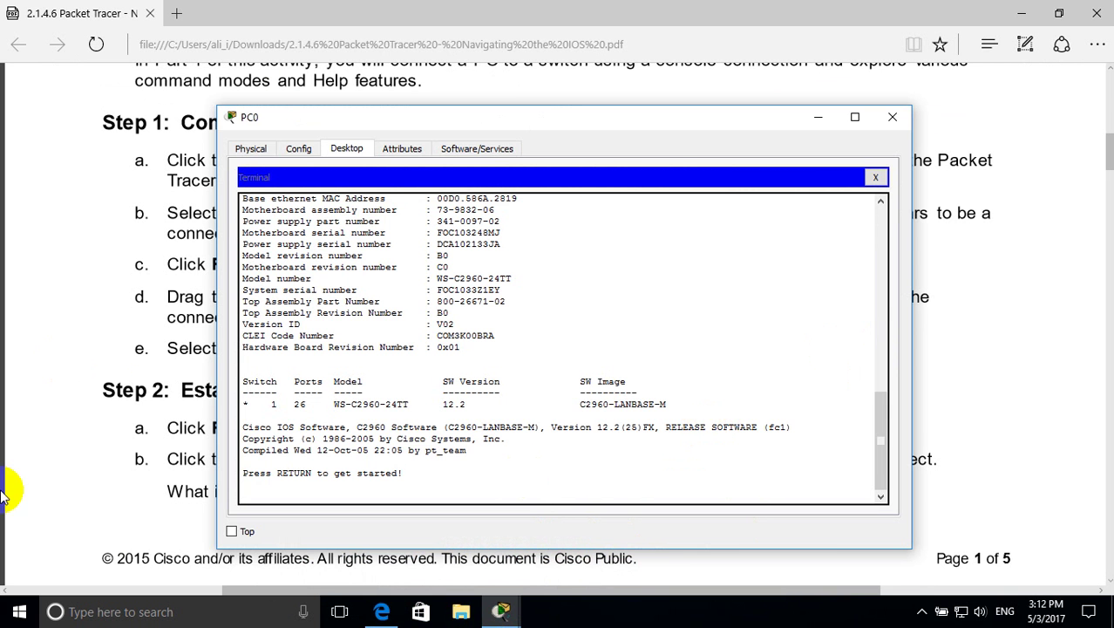
- Scroll the lab PDF down to Step 3: Explore the IOS Help
click(32, 472)
scroll(42, 487, down, 3)
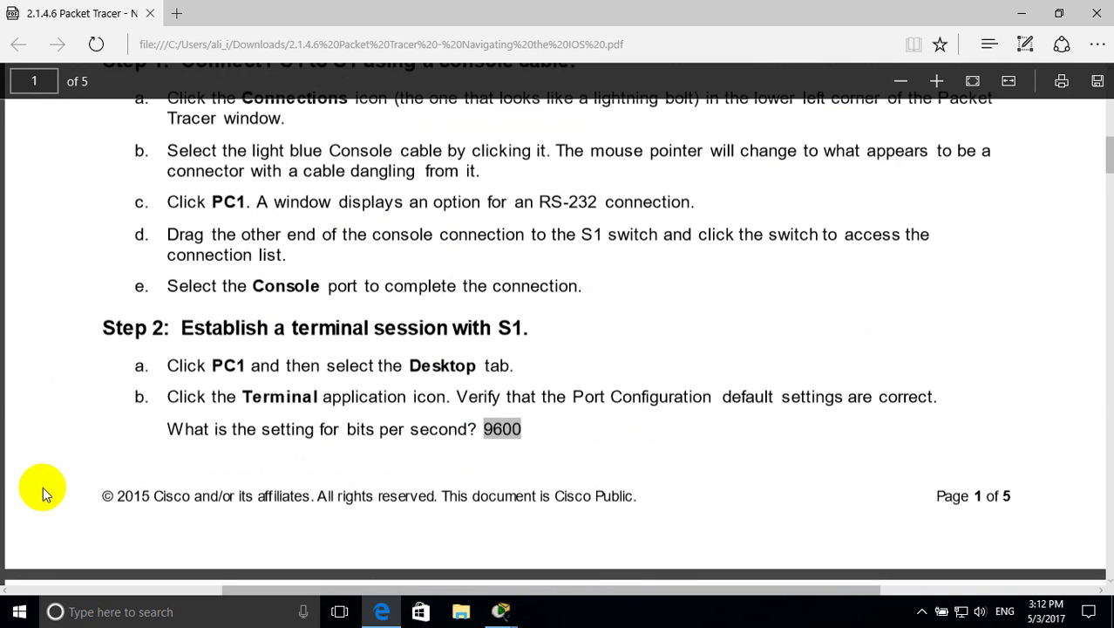
scroll(44, 486, down, 3)
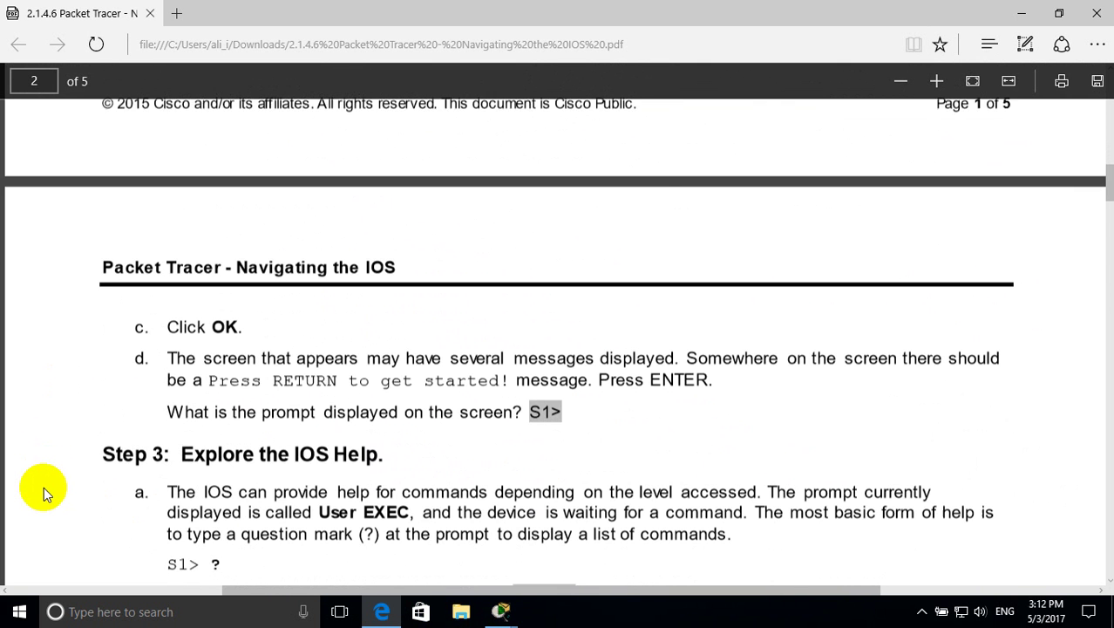
scroll(43, 486, down, 1)
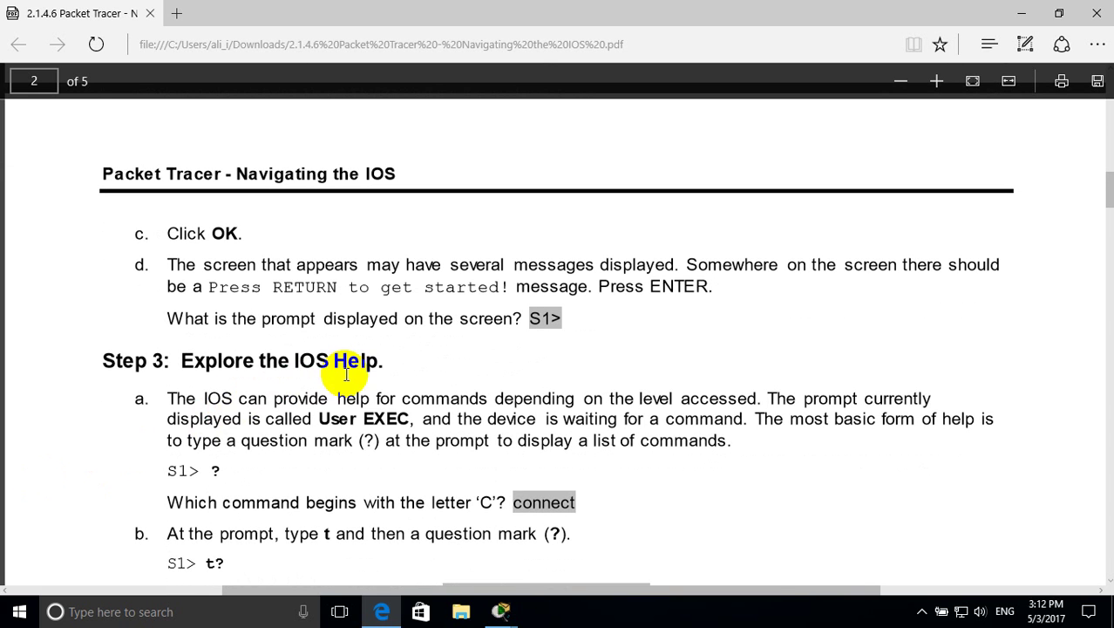
scroll(257, 466, down, 1)
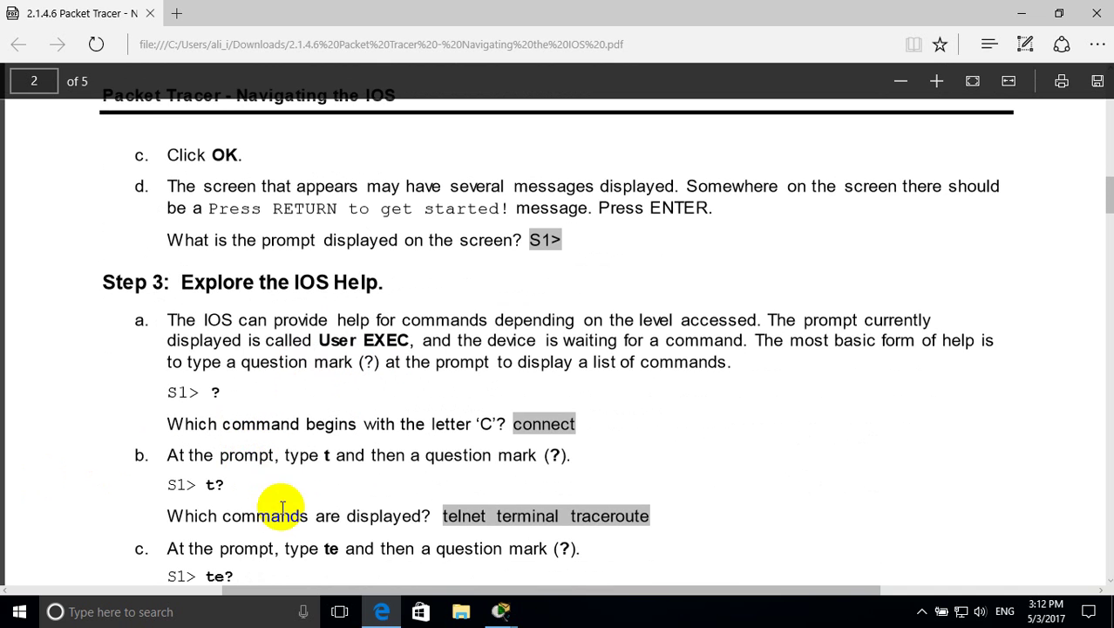
scroll(295, 453, down, 1)
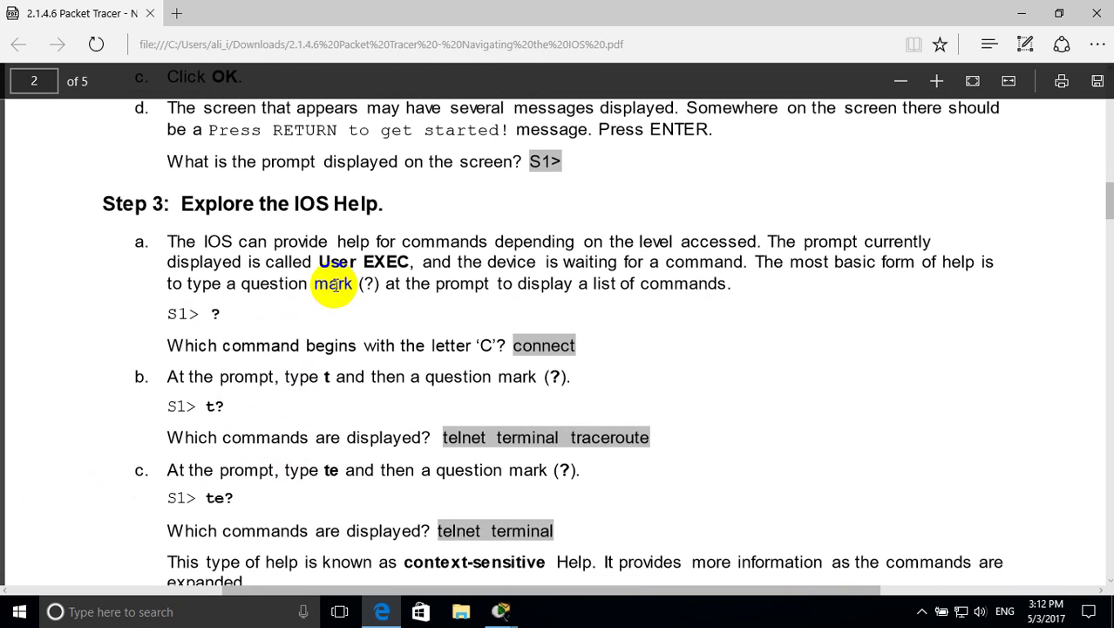
double_click(383, 264)
click(389, 271)
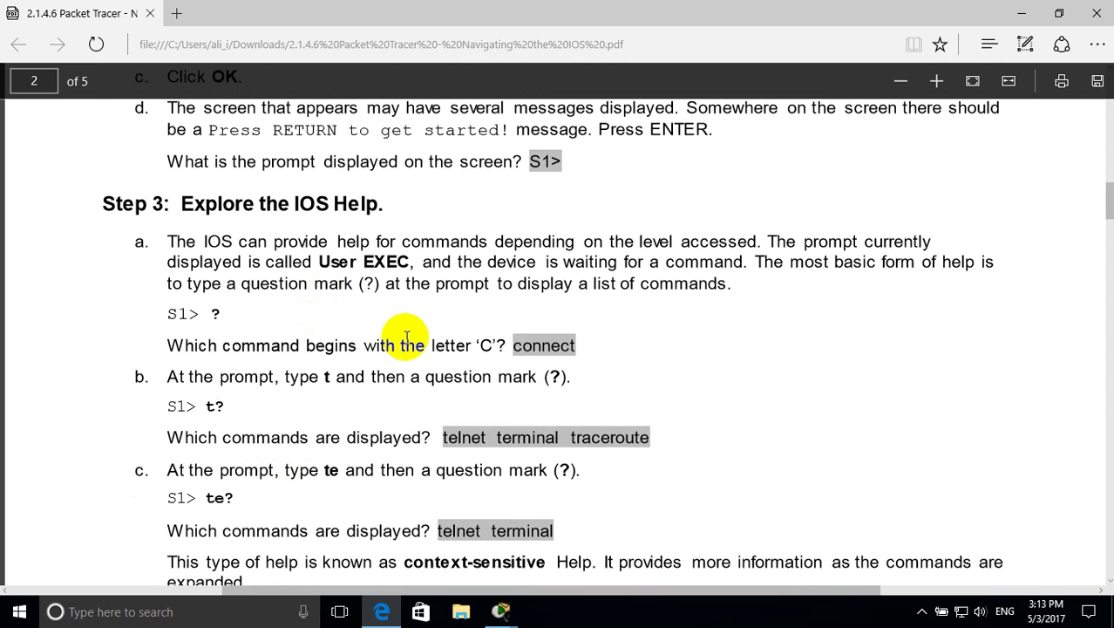
- Wake the switch console on PC0 and list all exec commands with ?
mouse_move(510, 615)
click(535, 558)
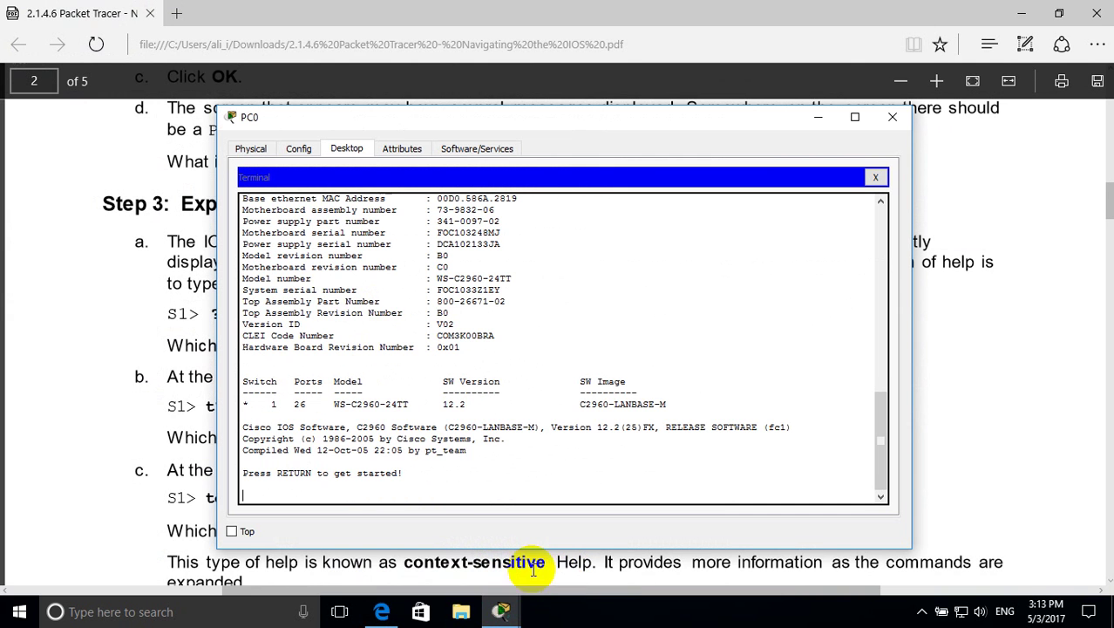
key(Return)
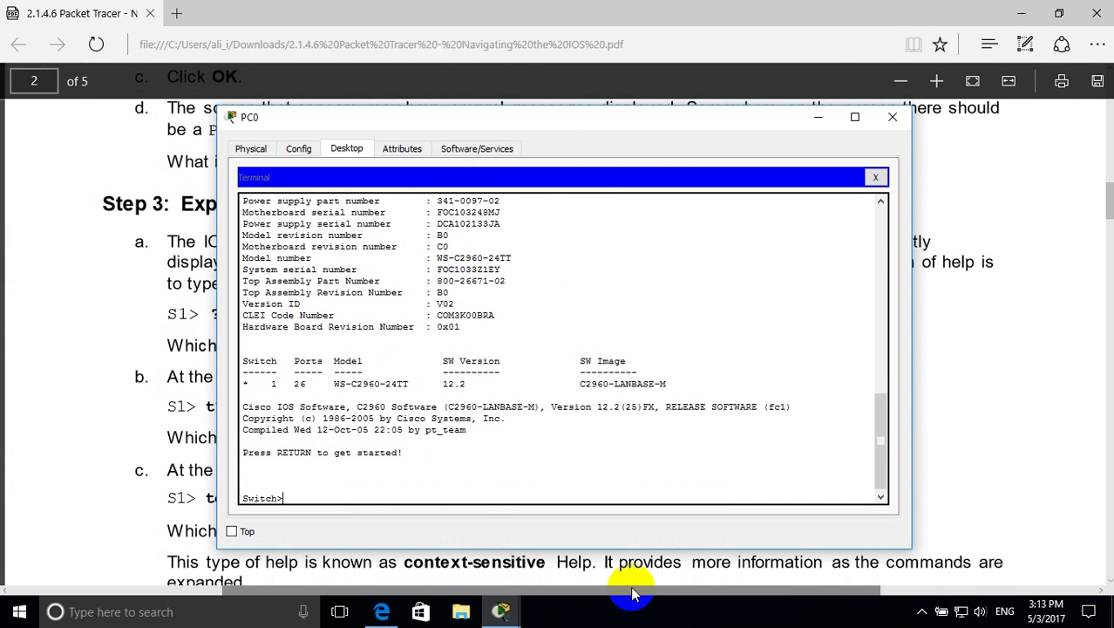
text(?)
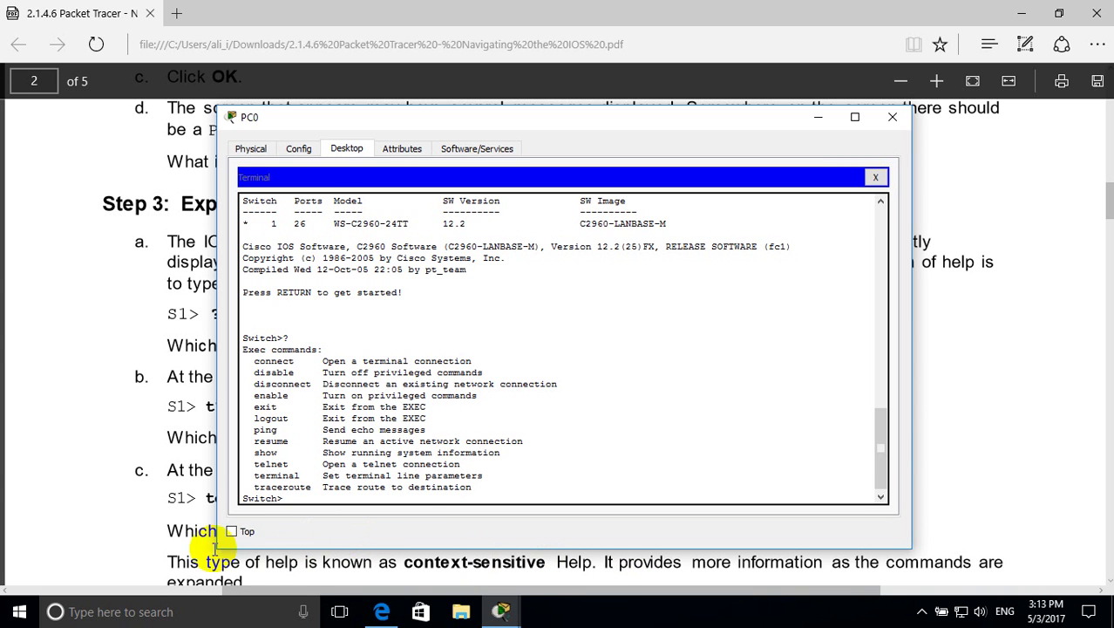
click(41, 404)
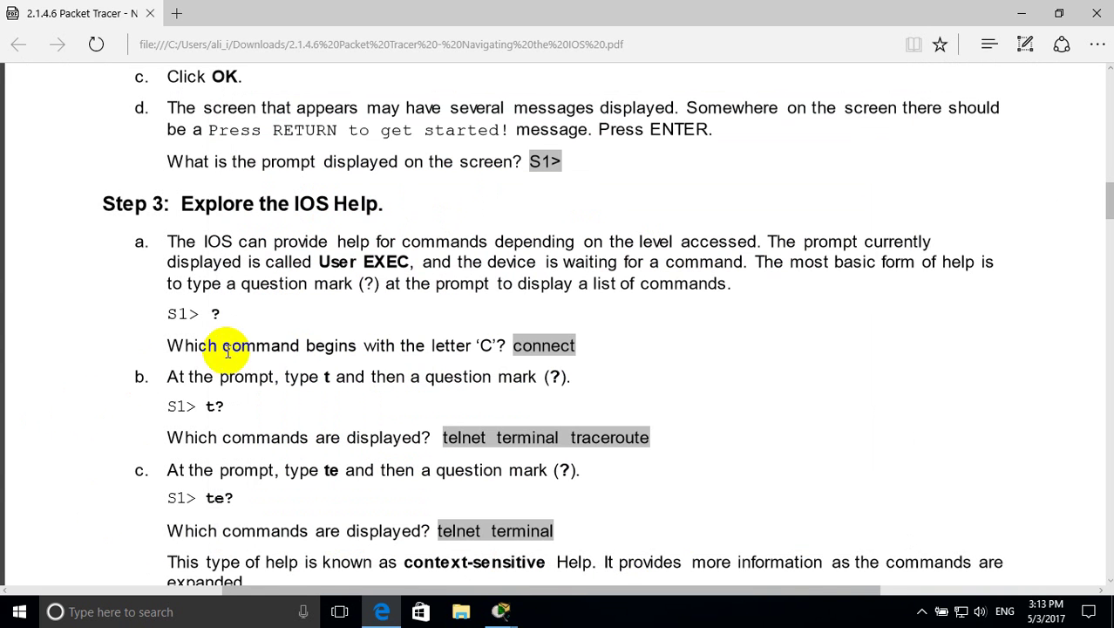
scroll(270, 353, down, 1)
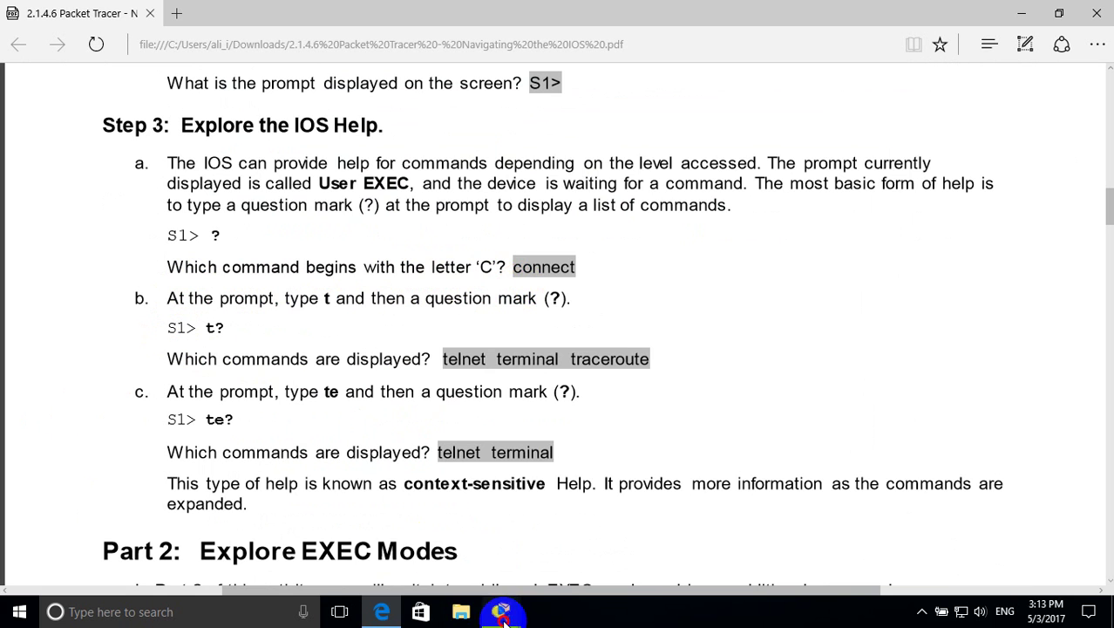
- List commands starting with c using c?, noting connect
mouse_move(501, 611)
click(541, 566)
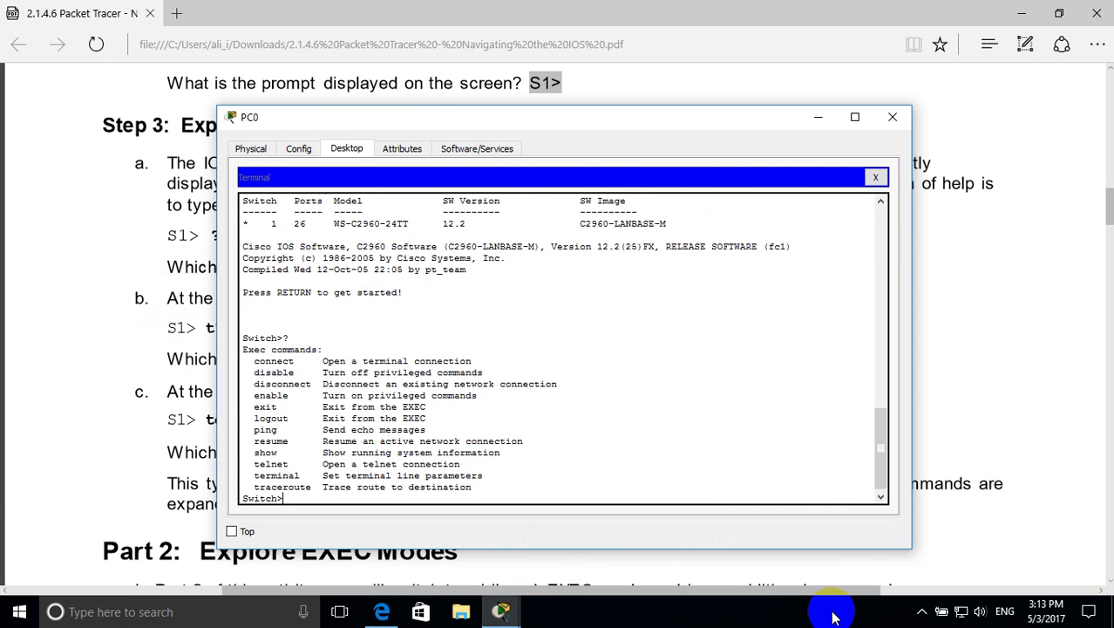
text(c?)
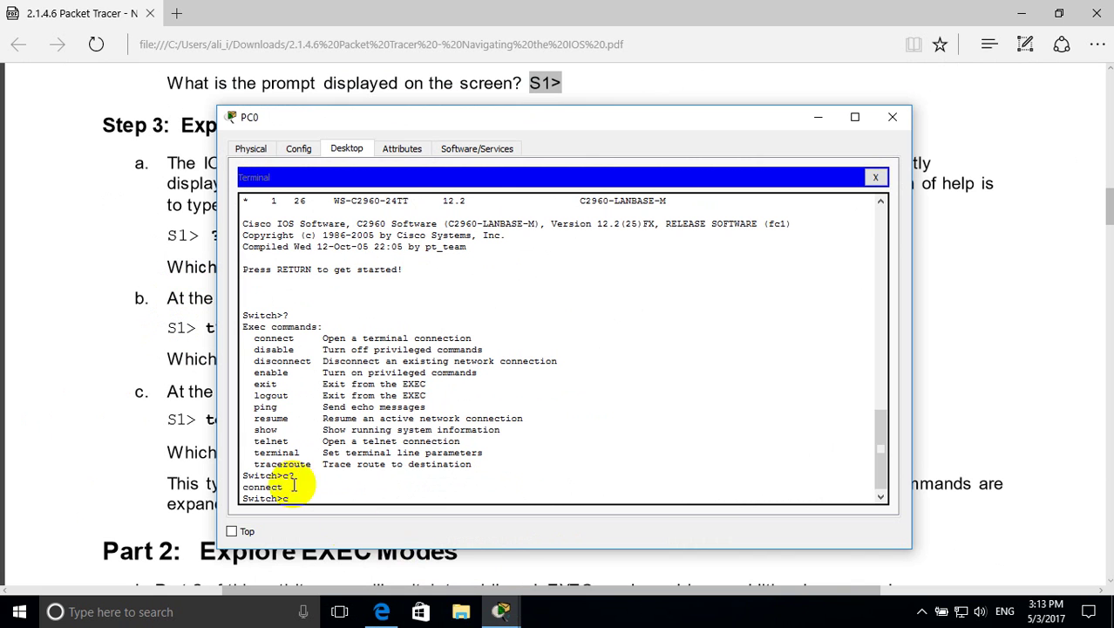
drag(286, 488, 249, 487)
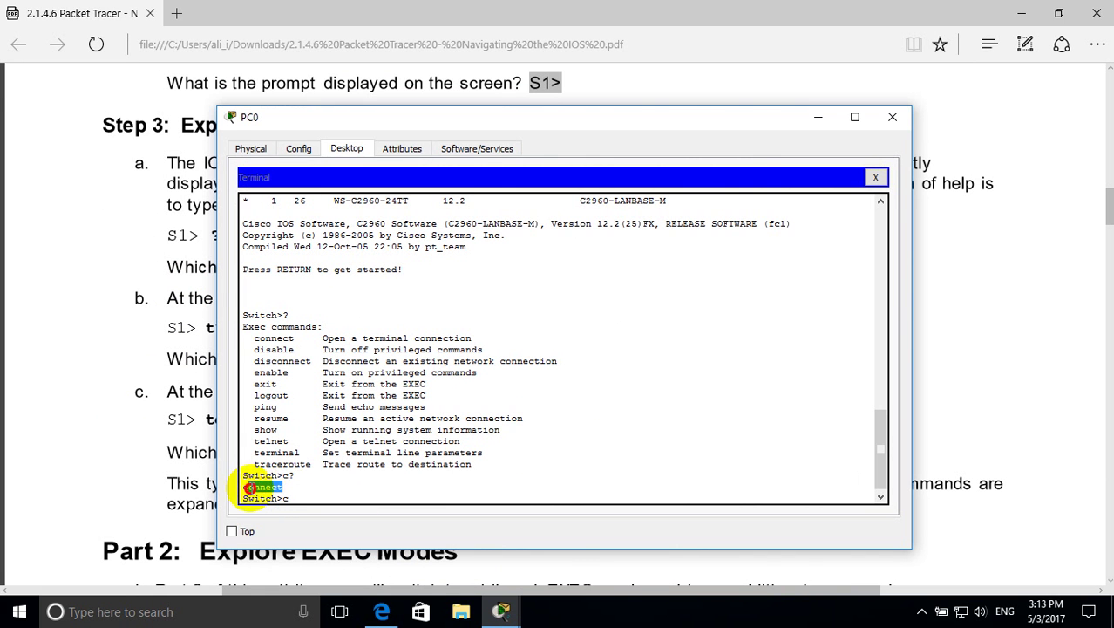
click(63, 413)
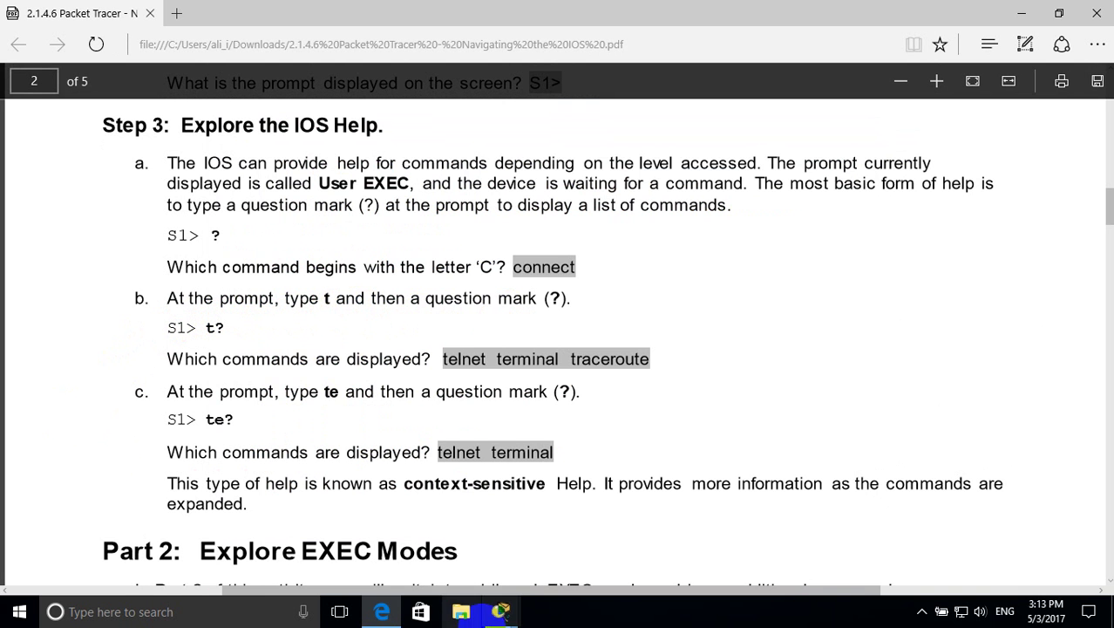
- List commands starting with t using t?, noting telnet, terminal and traceroute
mouse_move(501, 611)
click(571, 551)
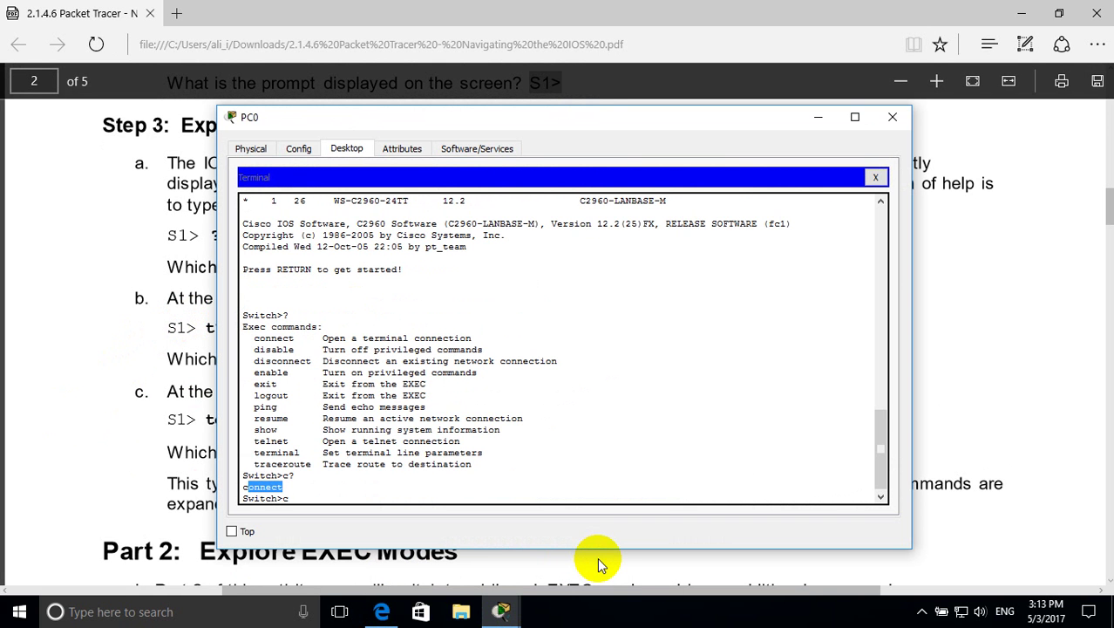
click(427, 489)
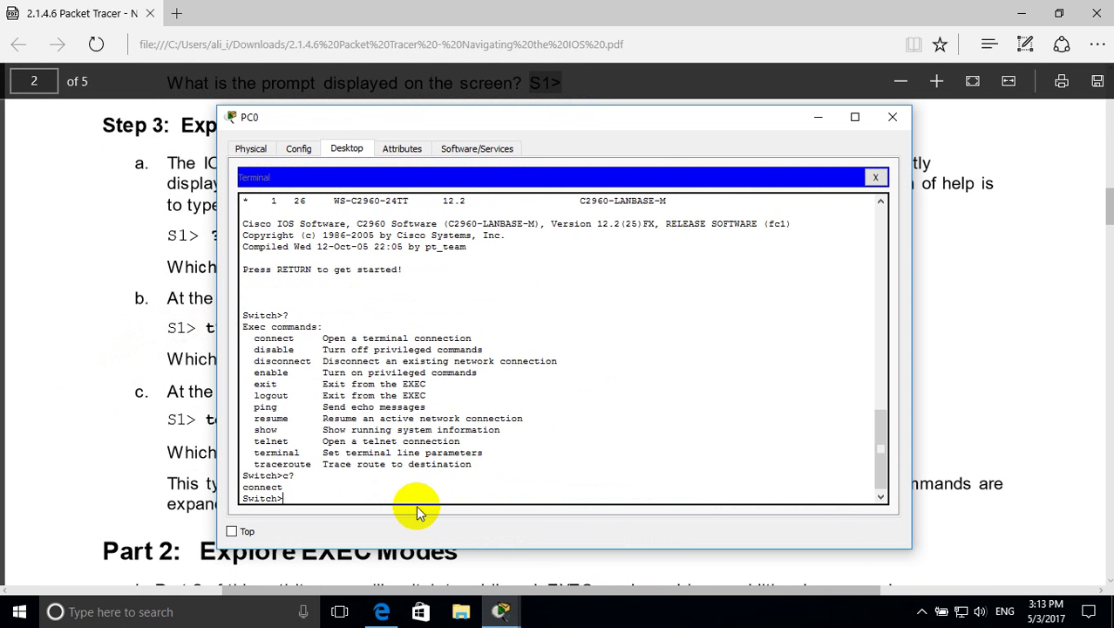
text(t?)
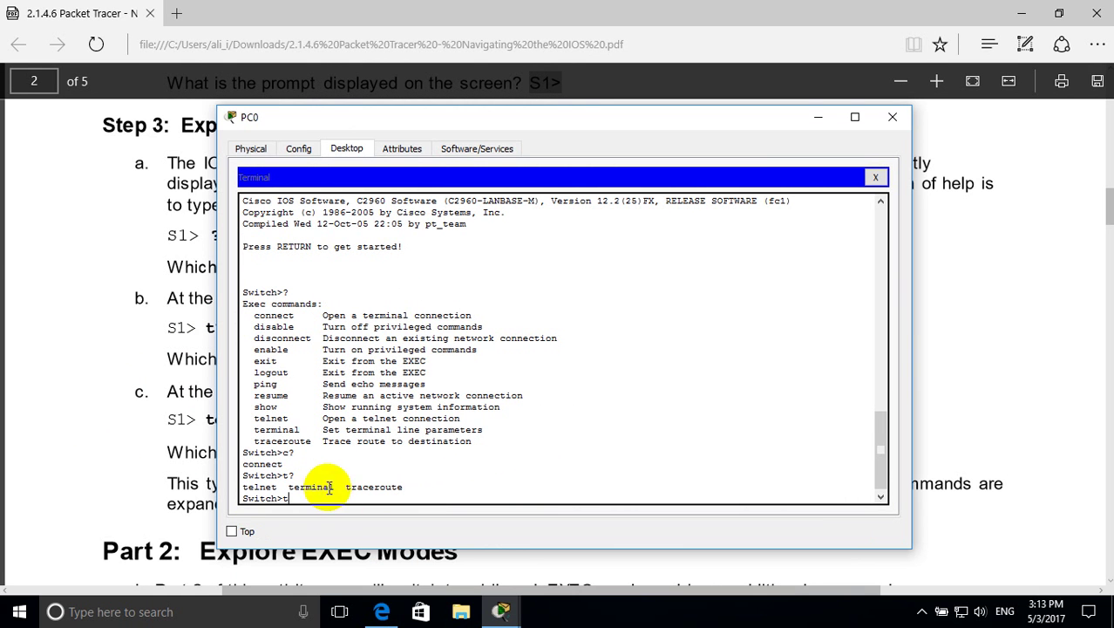
click(48, 255)
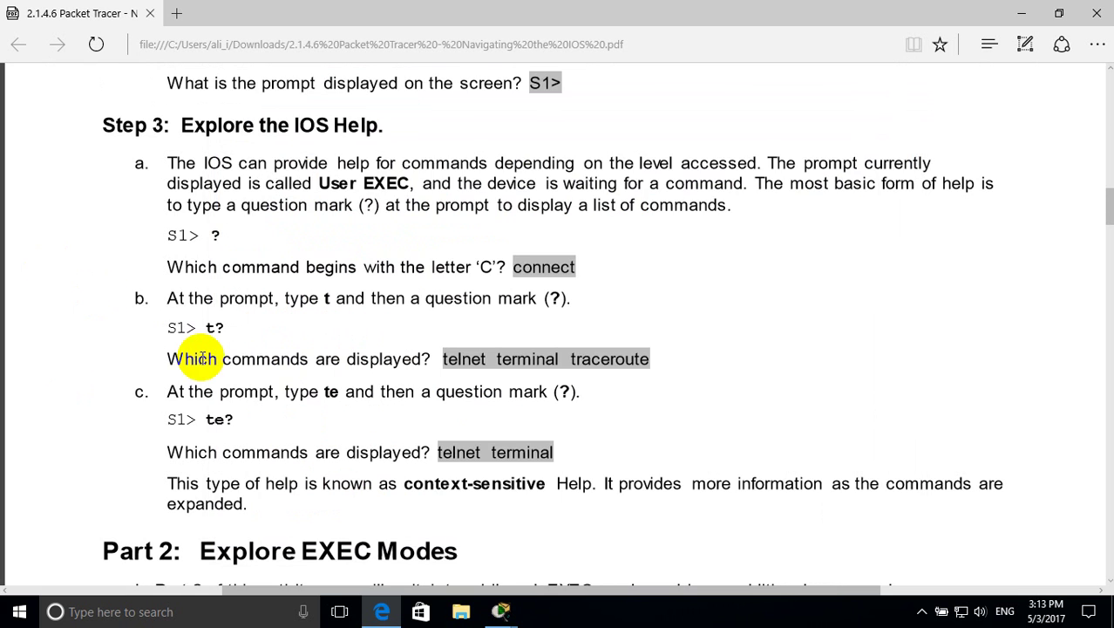
scroll(261, 347, down, 2)
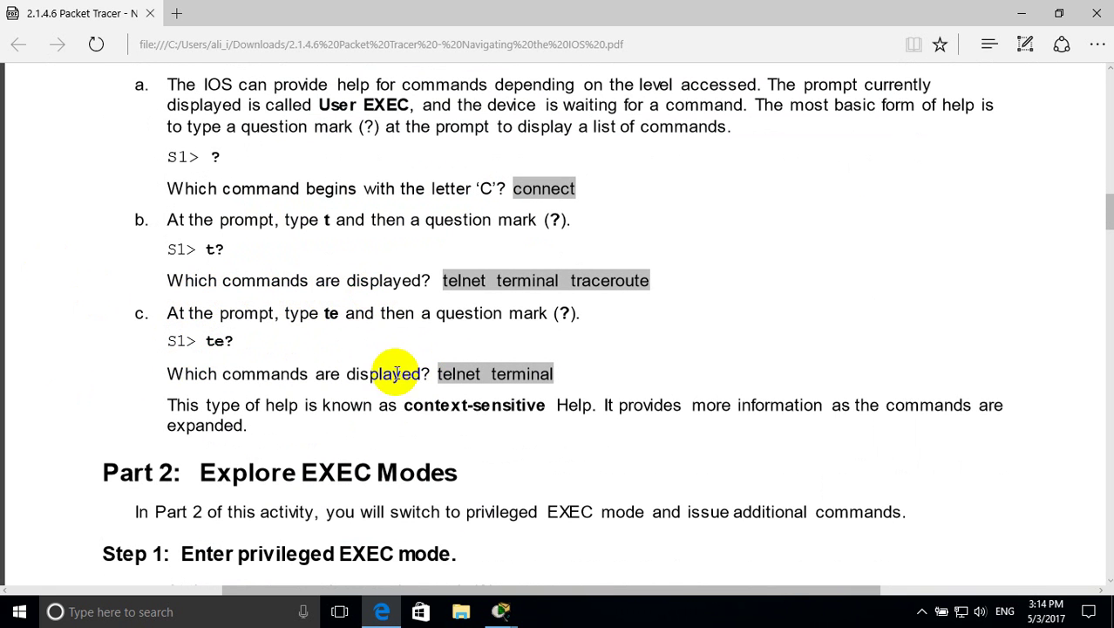
mouse_move(502, 611)
click(581, 576)
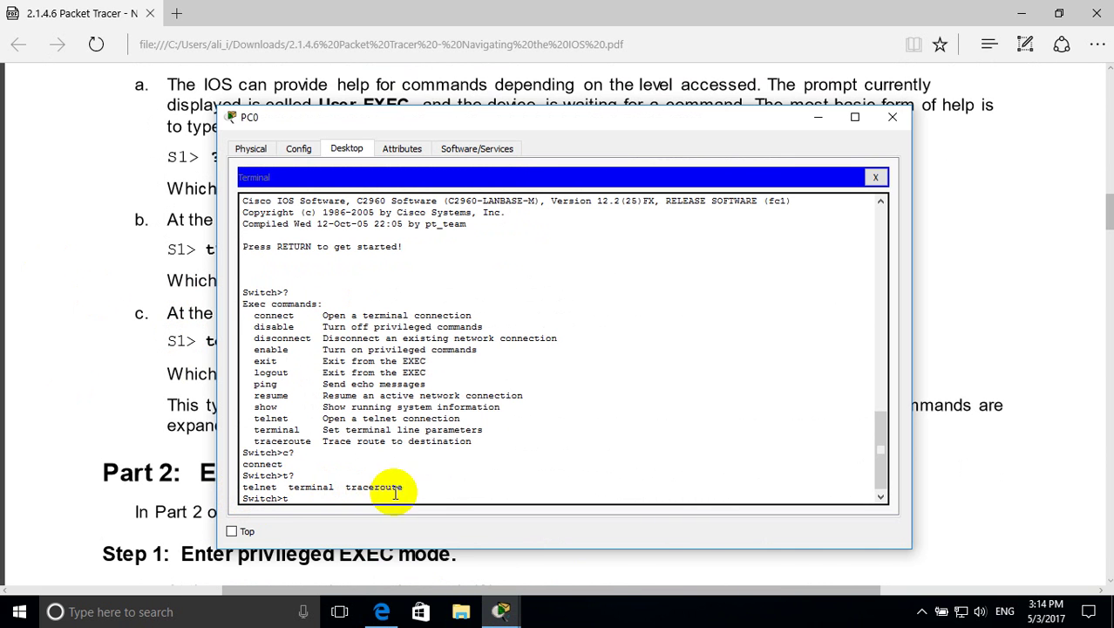
click(24, 384)
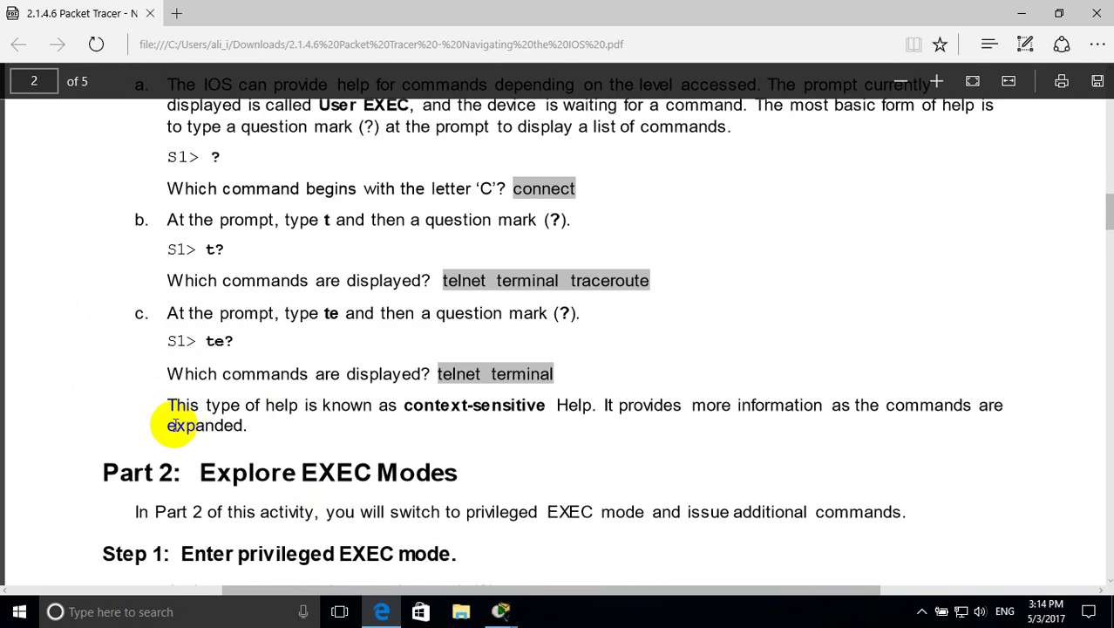
- Scroll the lab PDF to Part 2, Step 1: Enter privileged EXEC mode
scroll(174, 425, down, 2)
scroll(475, 356, down, 2)
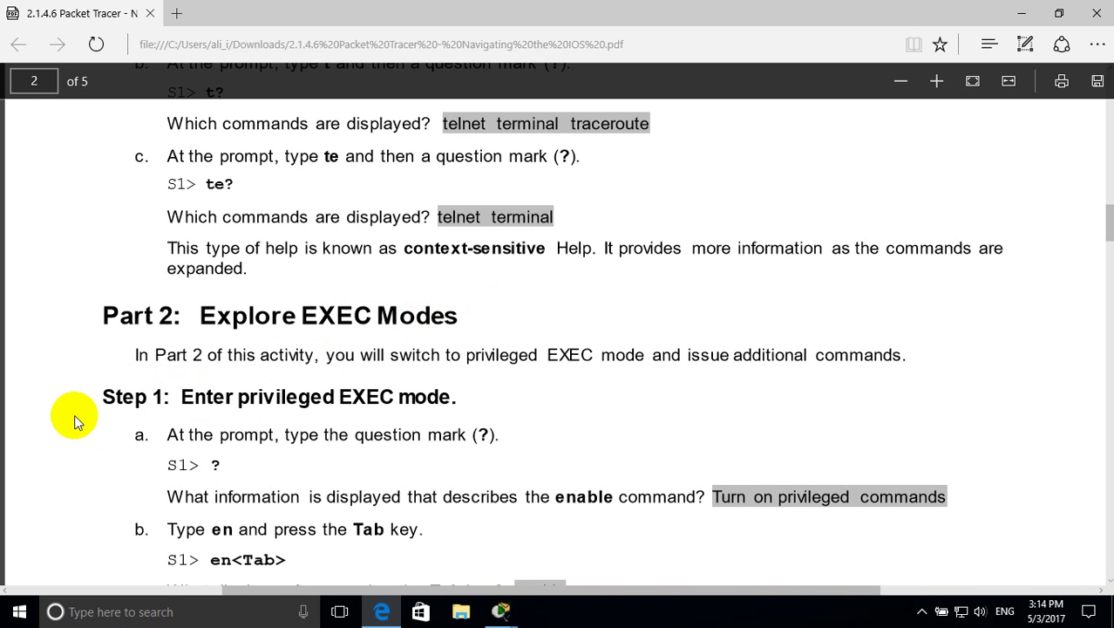
scroll(74, 414, down, 2)
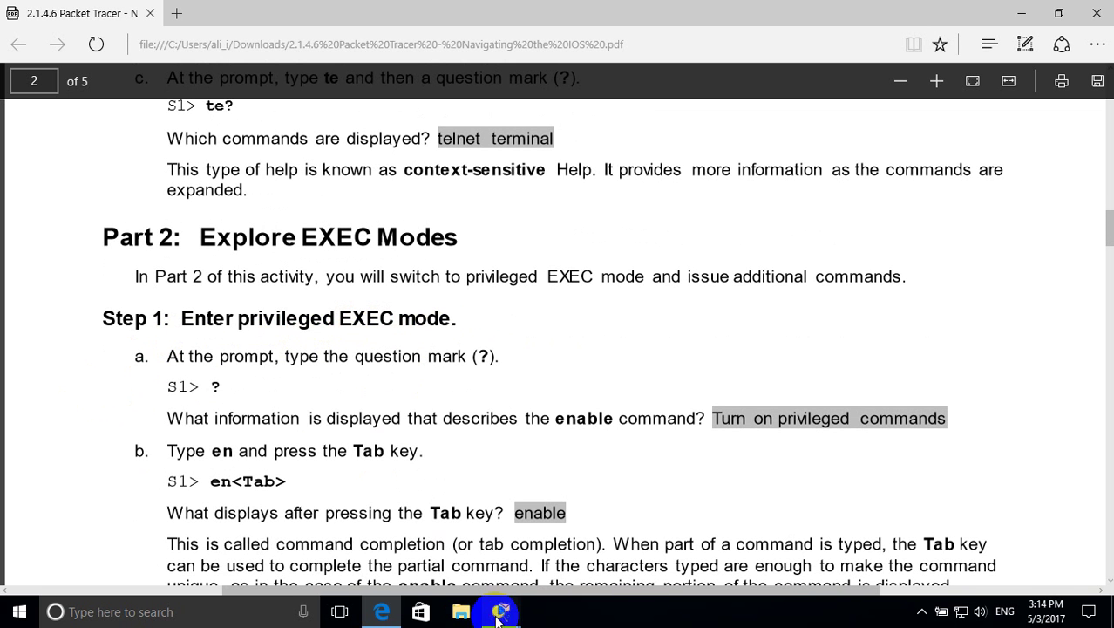
- Run enable, Tab-completed from enab, to reach the Switch# prompt on PC0's terminal
mouse_move(502, 611)
click(542, 542)
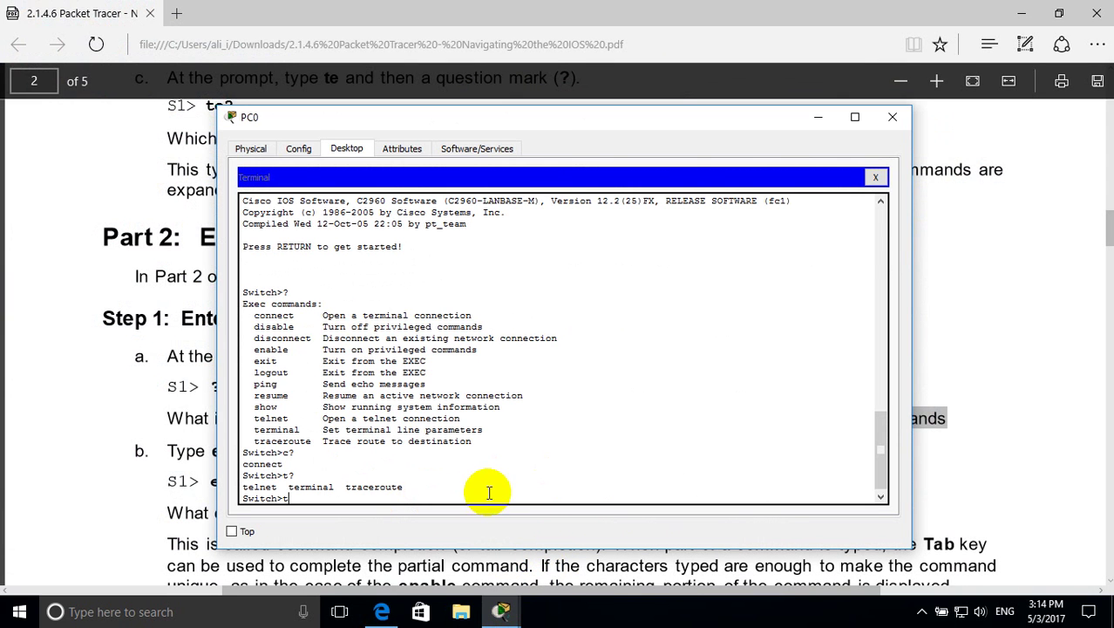
key(BackSpace)
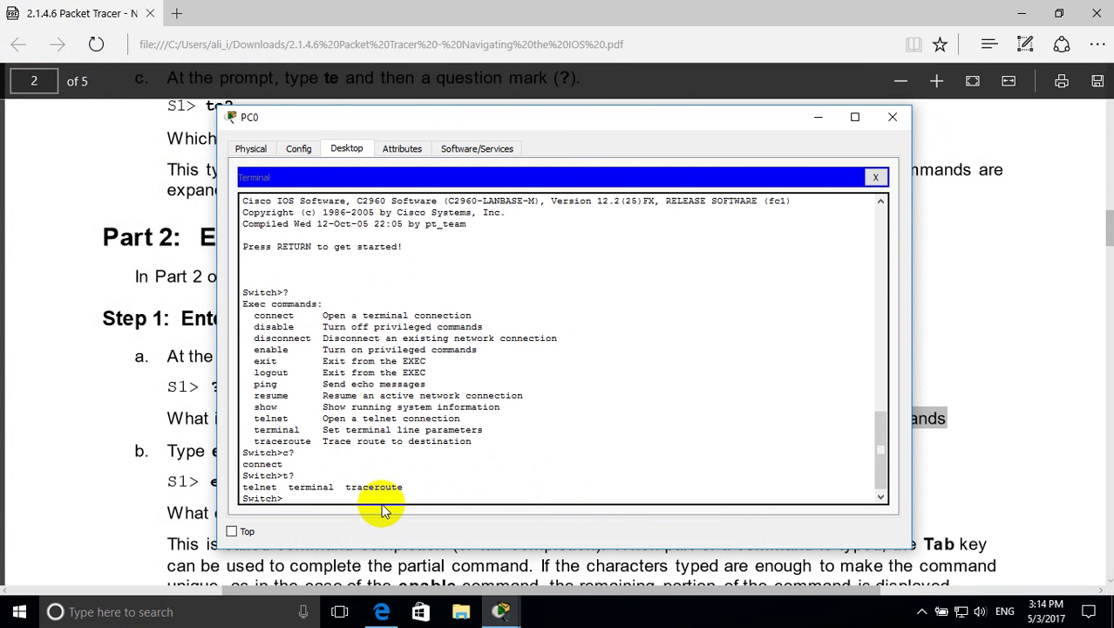
text(enab)
key(Tab)
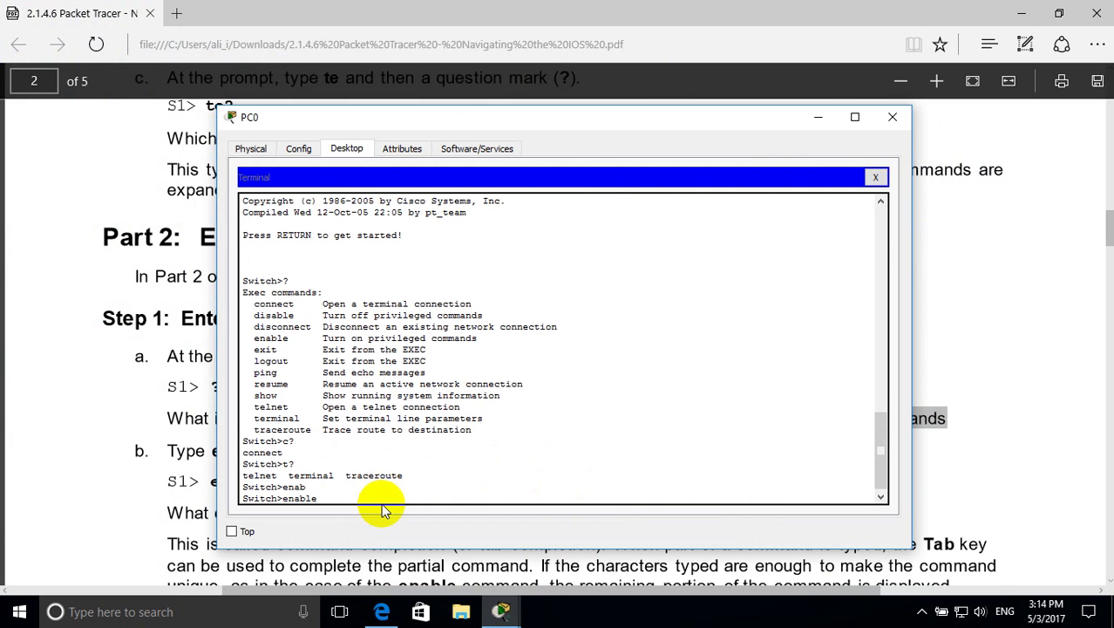
key(Return)
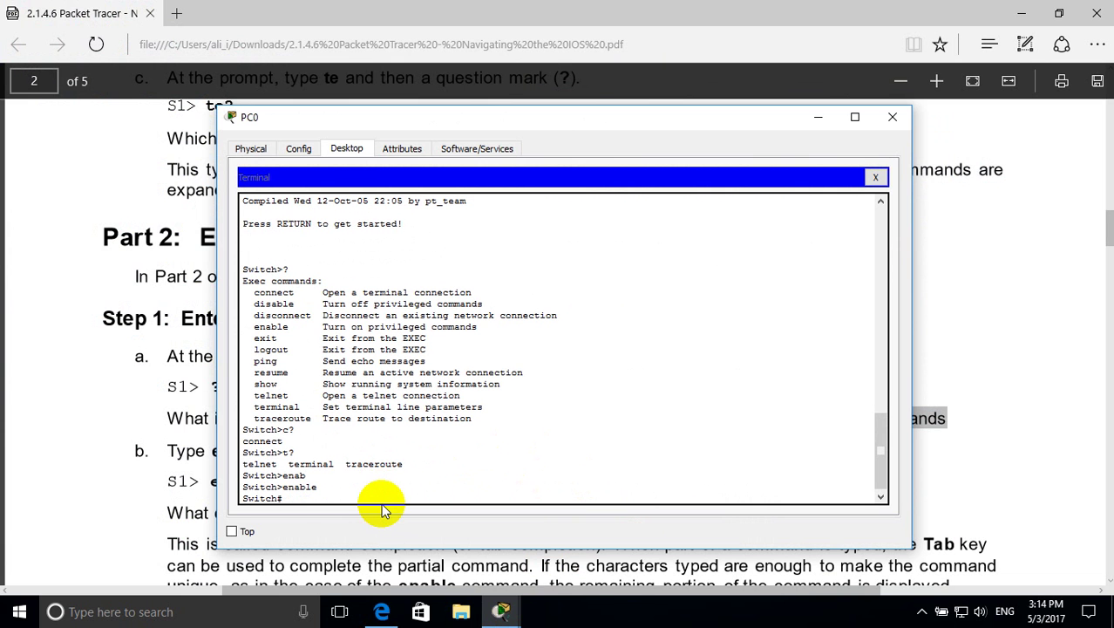
click(283, 498)
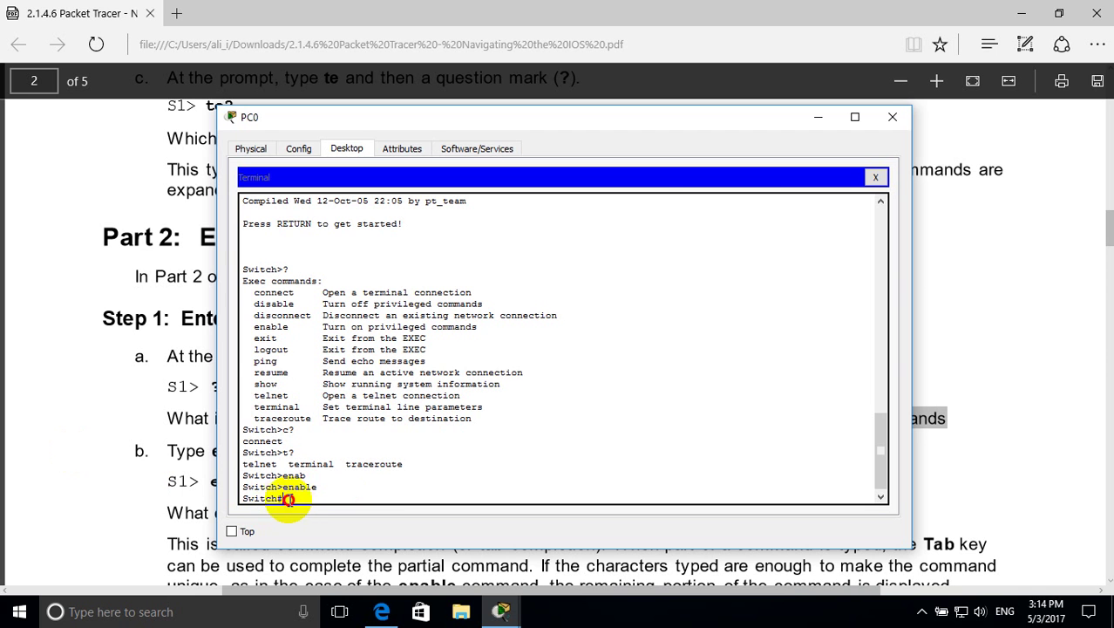
click(61, 438)
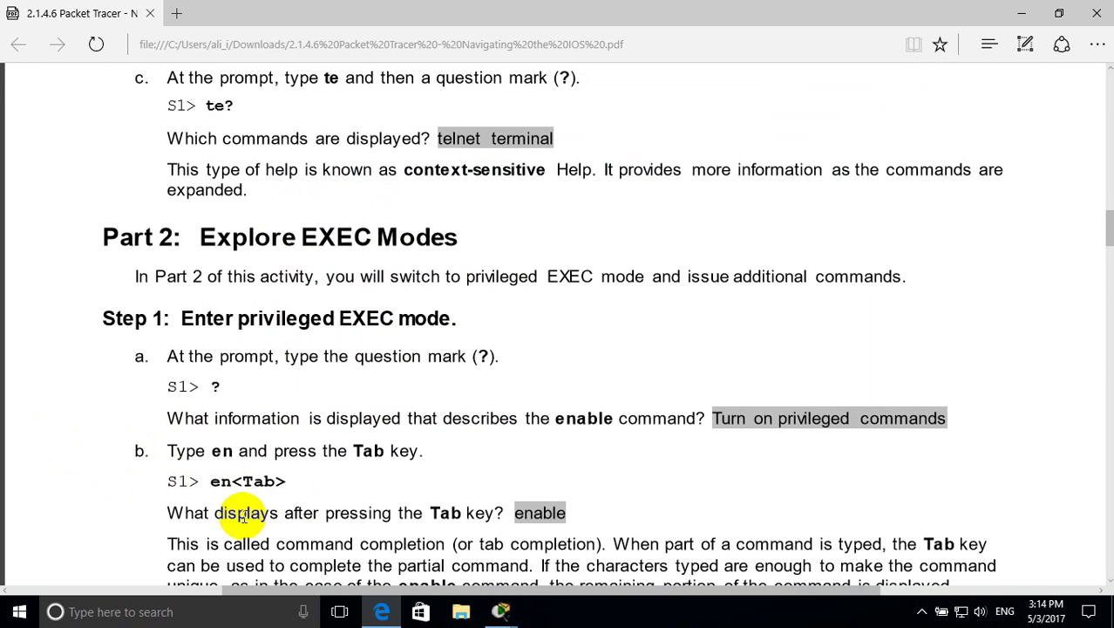
- Scroll the lab PDF to Step 2: Enter Global Configuration mode
scroll(92, 490, down, 1)
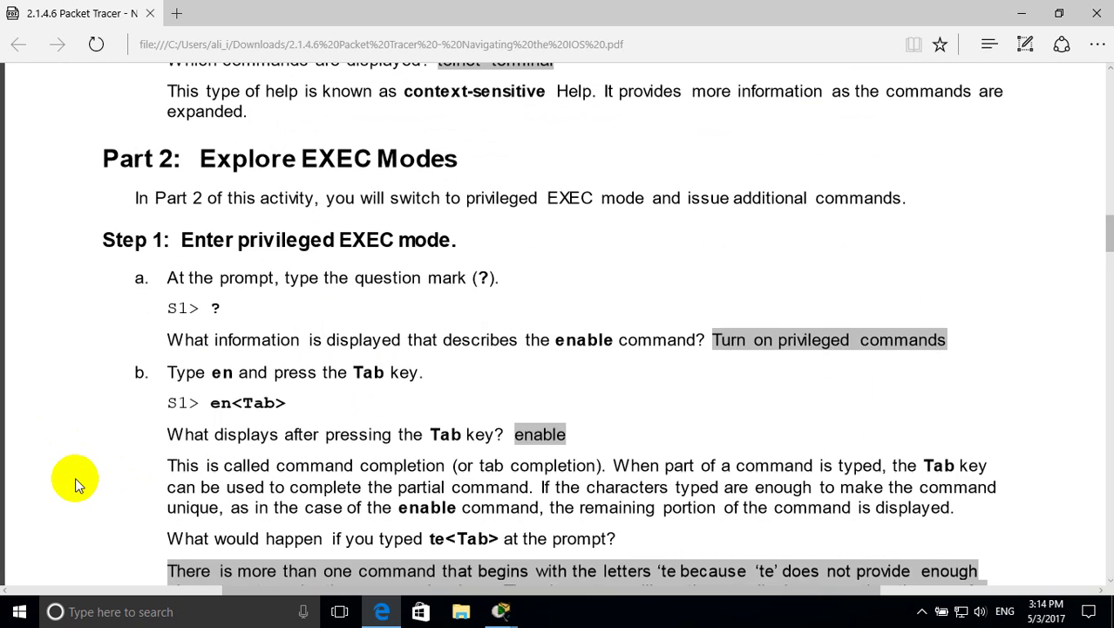
scroll(75, 477, down, 4)
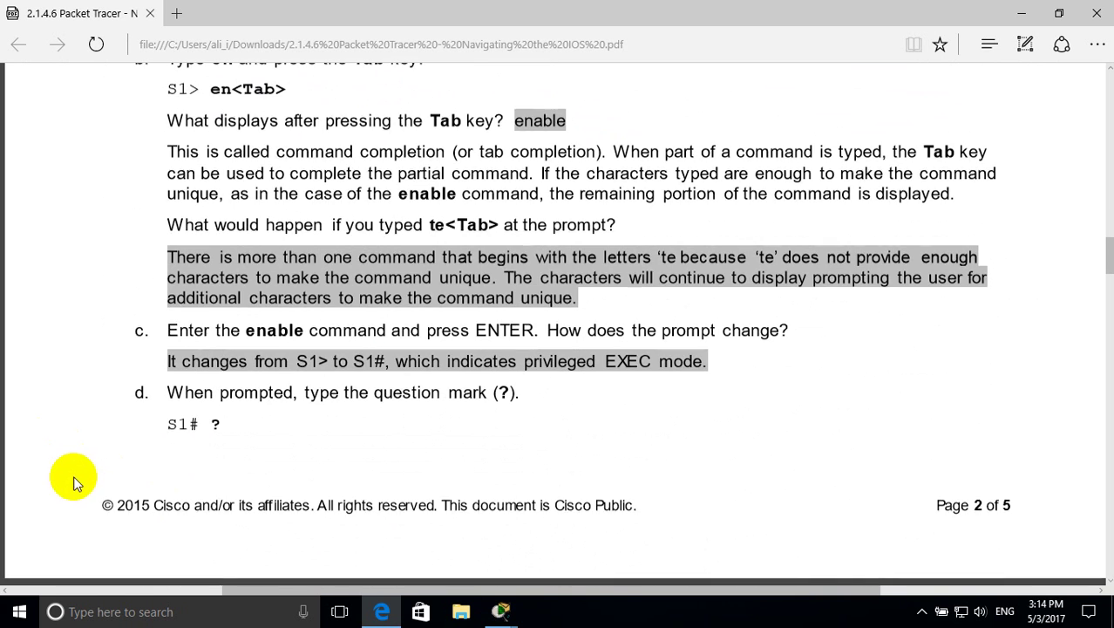
scroll(70, 438, down, 3)
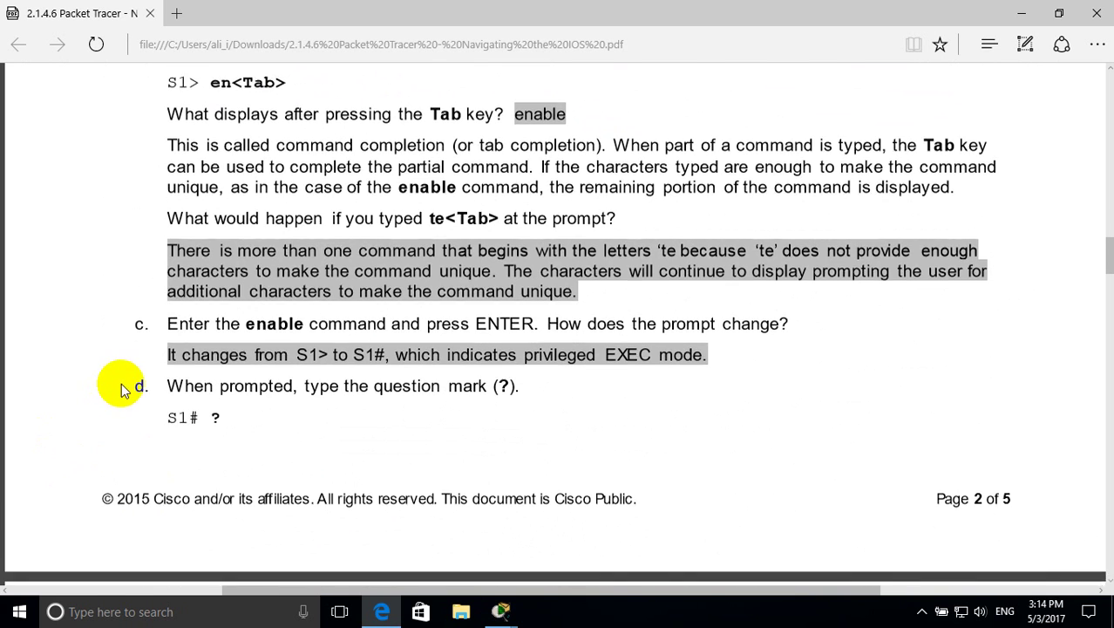
scroll(68, 386, down, 2)
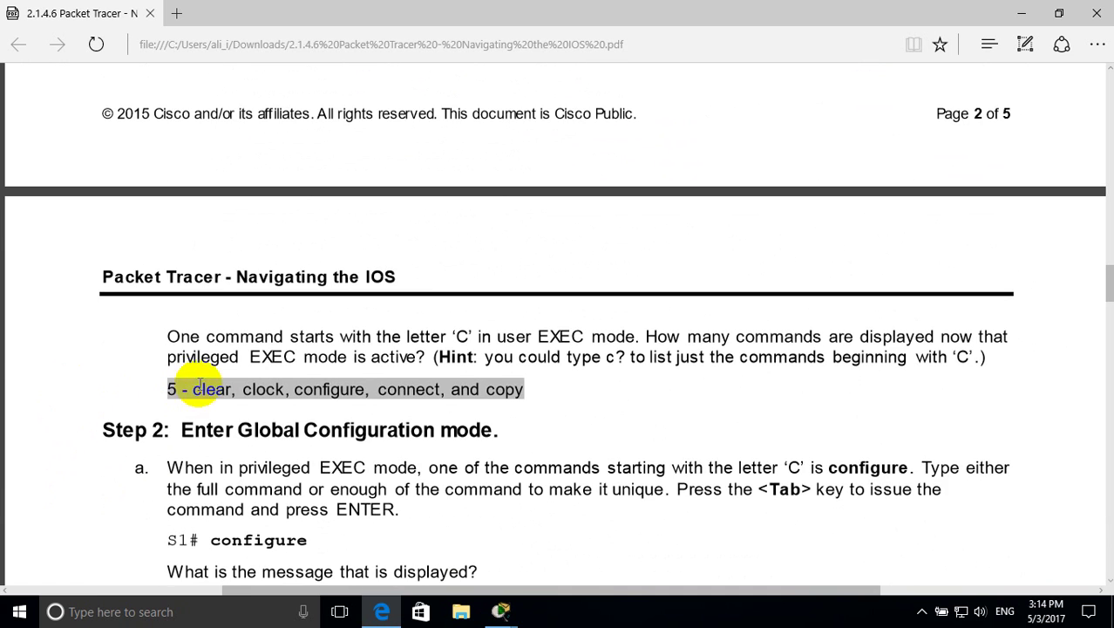
scroll(261, 416, down, 1)
scroll(92, 381, down, 2)
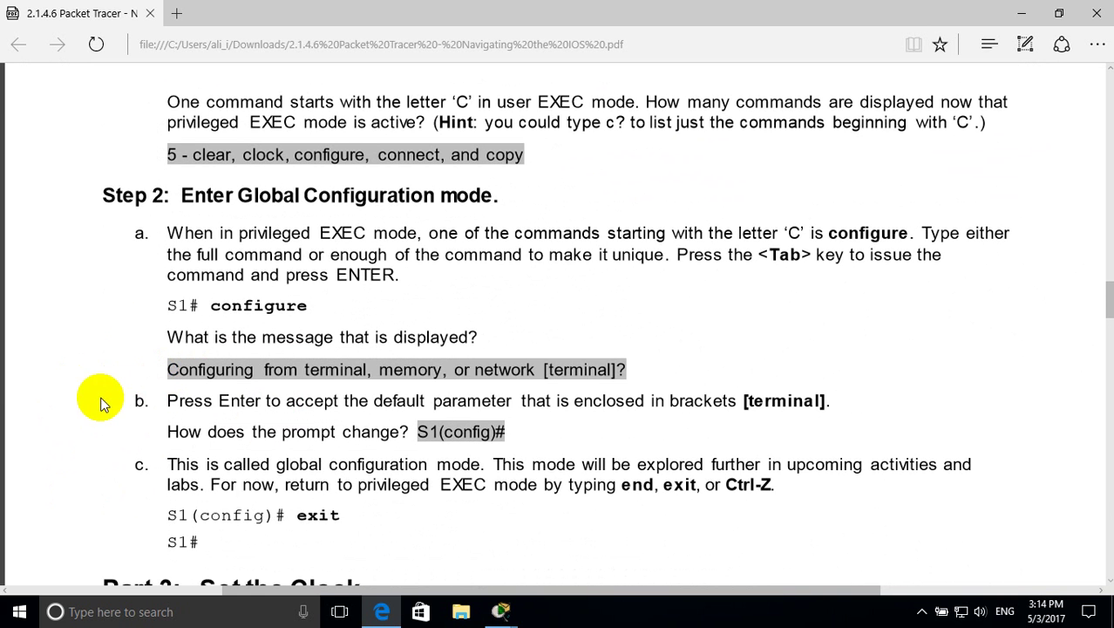
scroll(190, 314, up, 1)
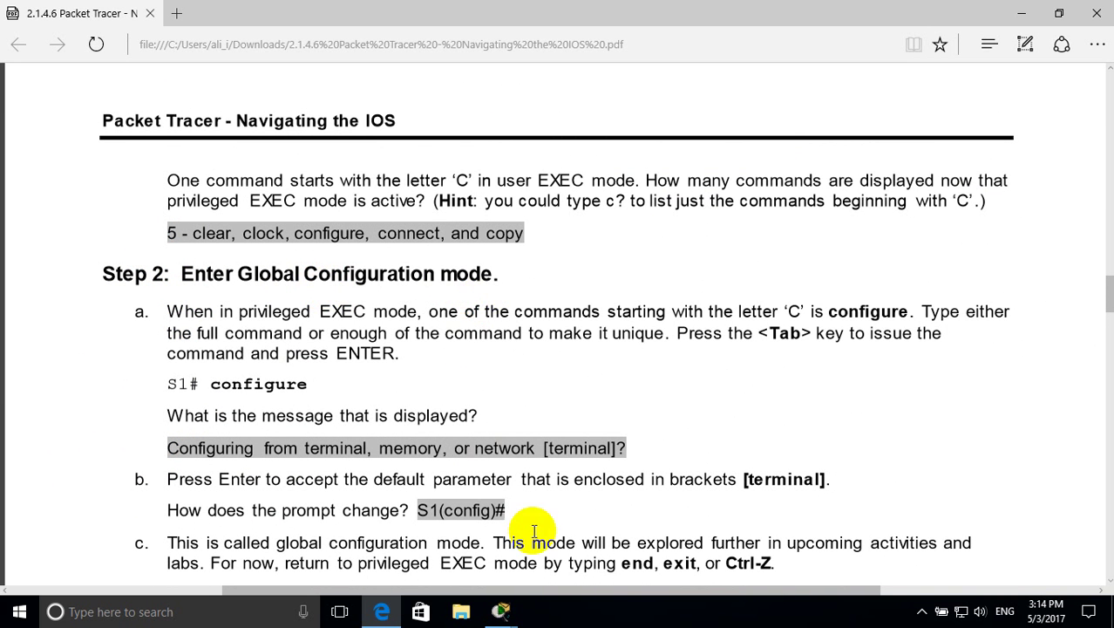
click(509, 613)
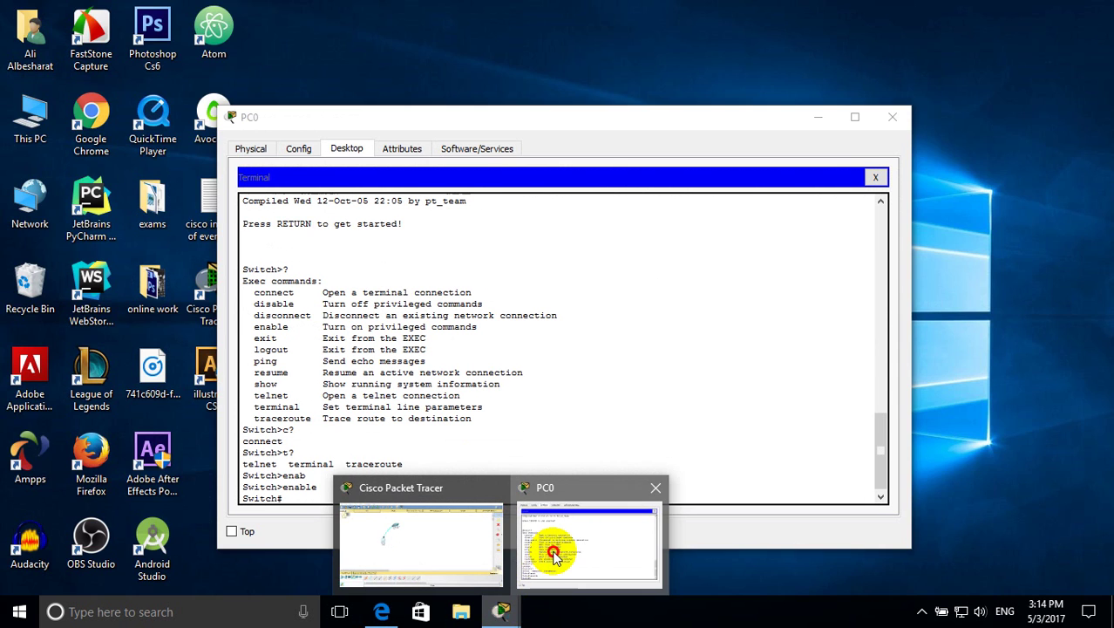
- Run configure terminal, Tab-completed from conf, to reach the Switch(config)# prompt
click(551, 542)
text(conf)
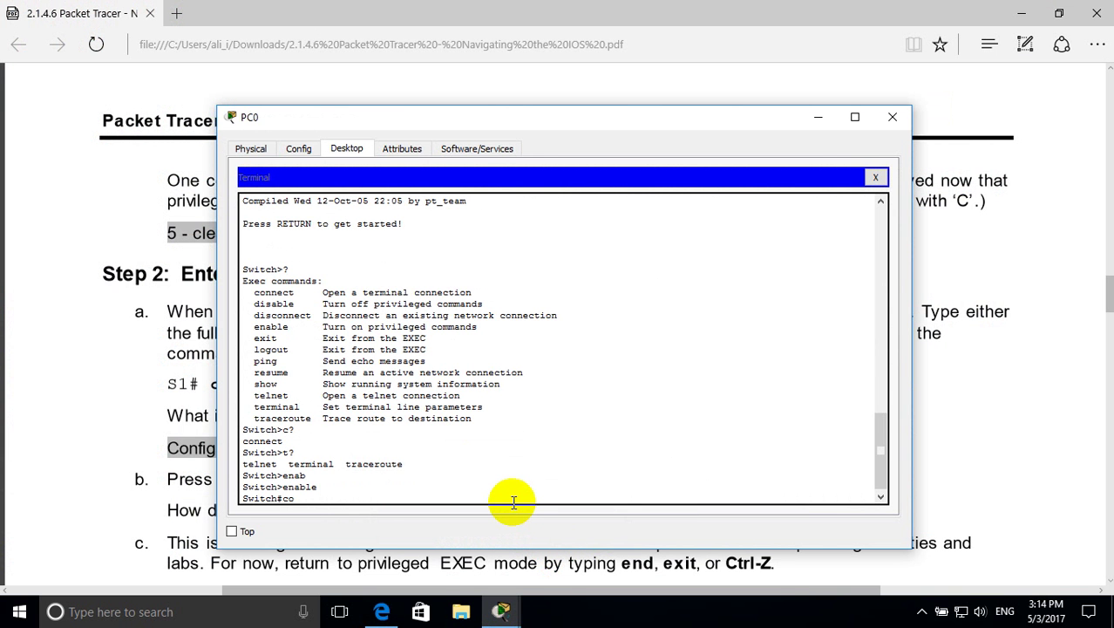
key(Tab)
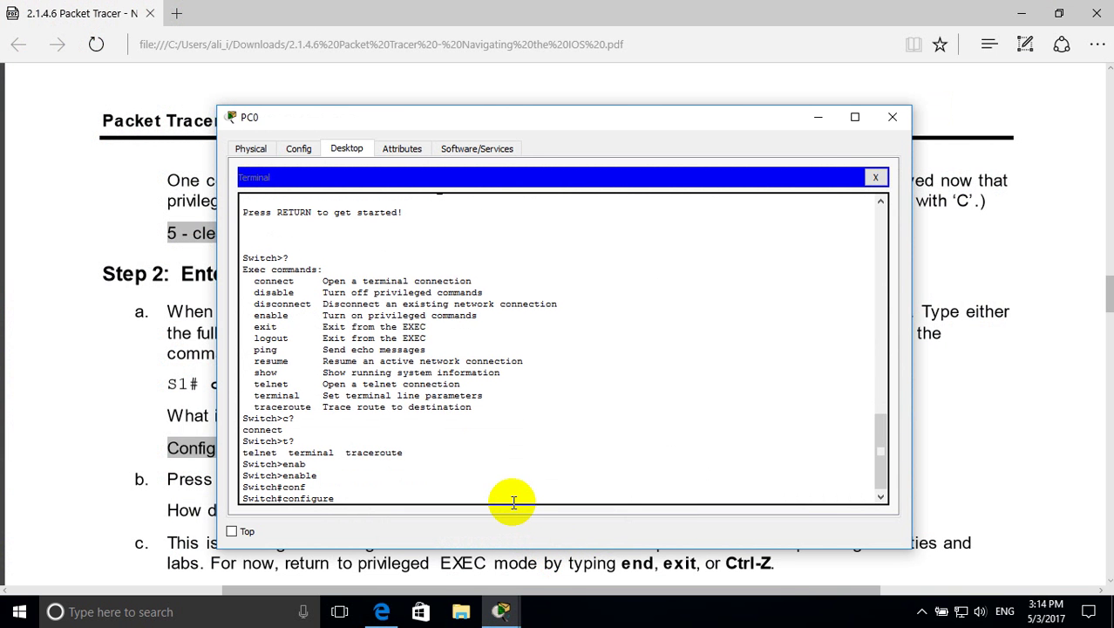
key(Return)
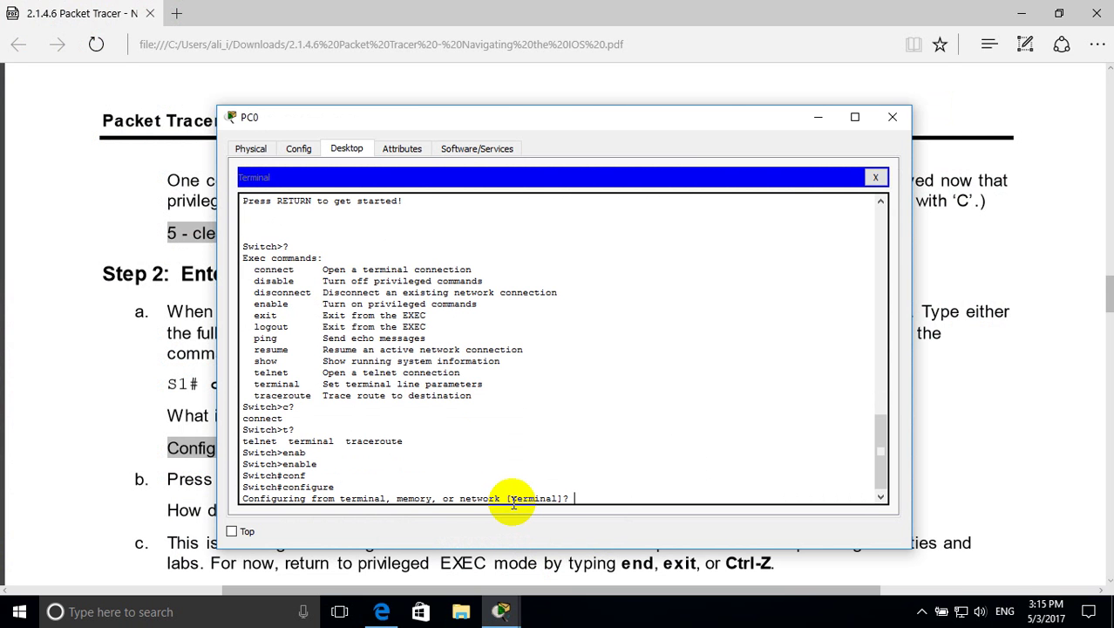
key(Return)
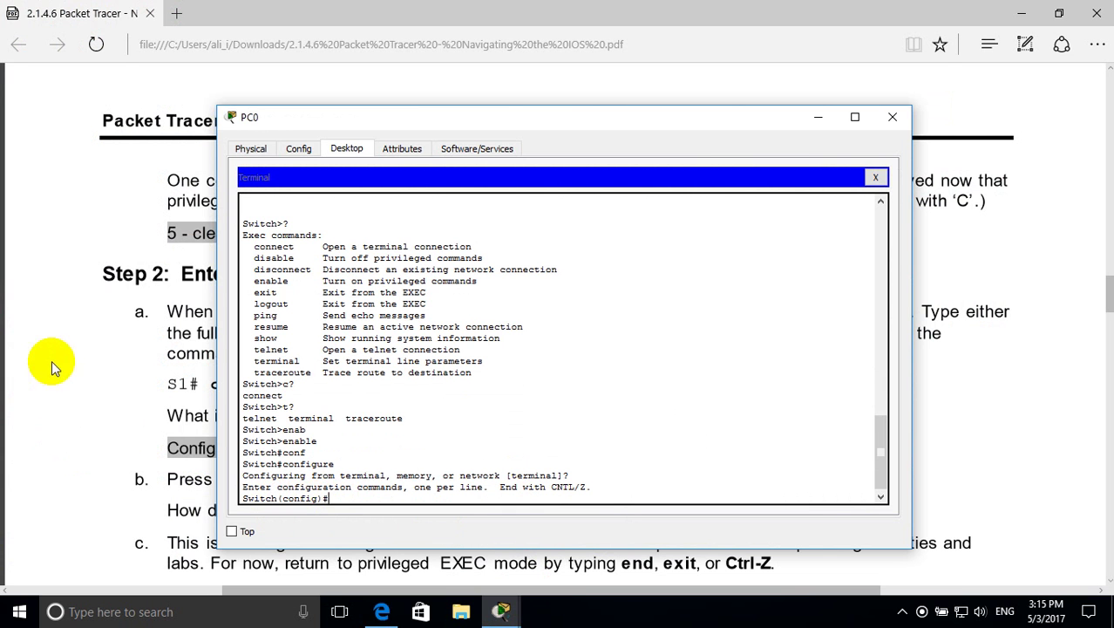
drag(321, 499, 281, 499)
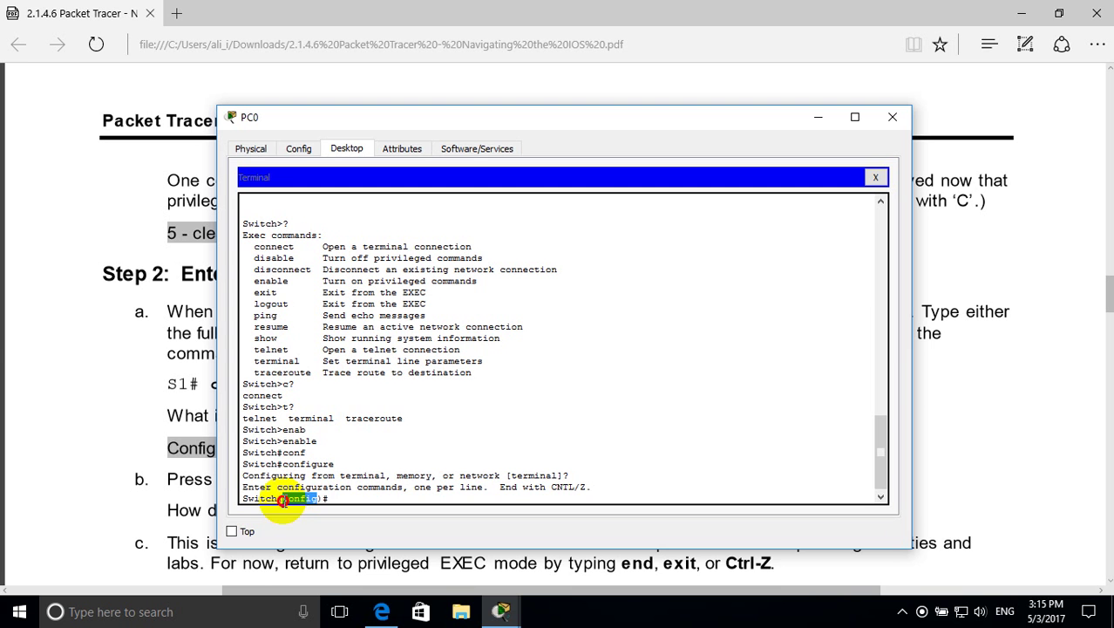
click(55, 384)
scroll(74, 415, down, 1)
- Scroll the lab PDF to Part 3 Step 1 and highlight its show clock command
scroll(131, 430, down, 1)
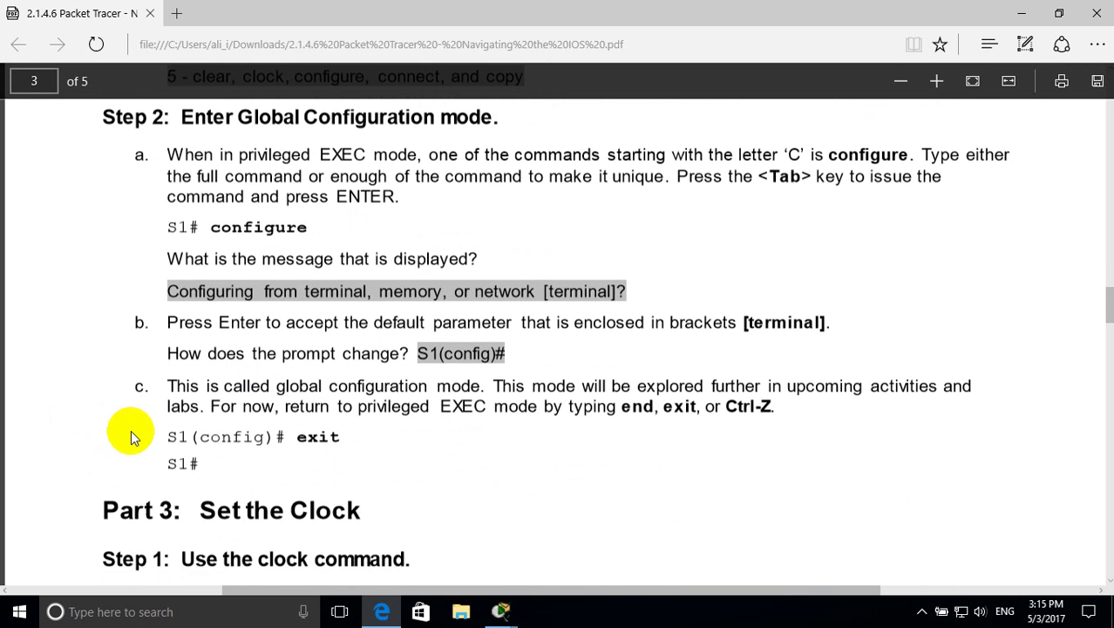
scroll(136, 424, up, 1)
scroll(136, 424, down, 1)
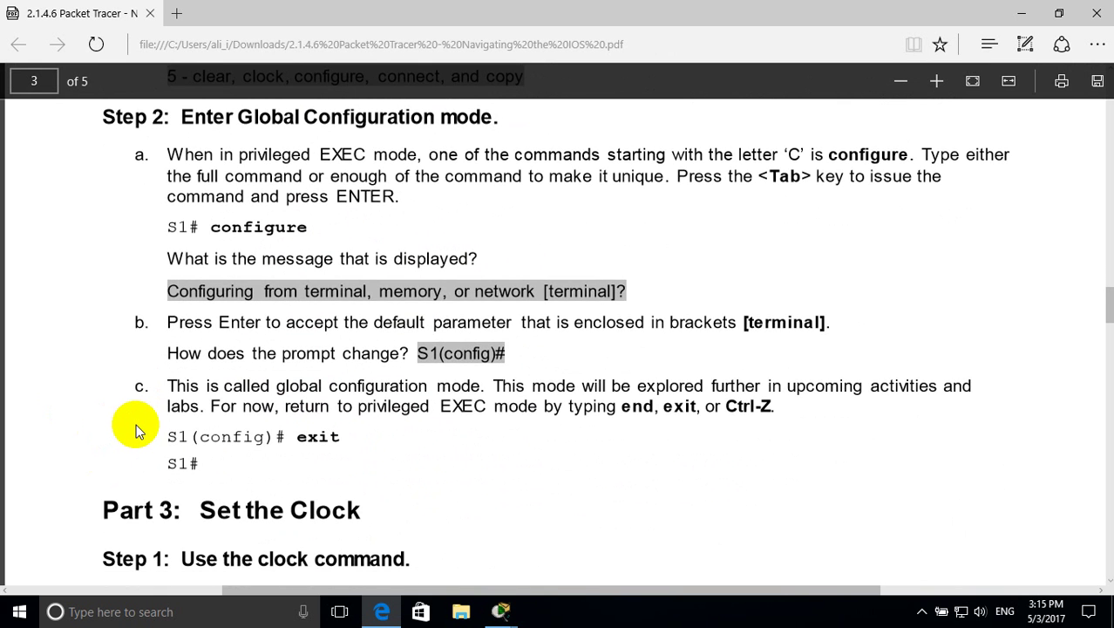
scroll(136, 424, down, 1)
scroll(136, 425, down, 1)
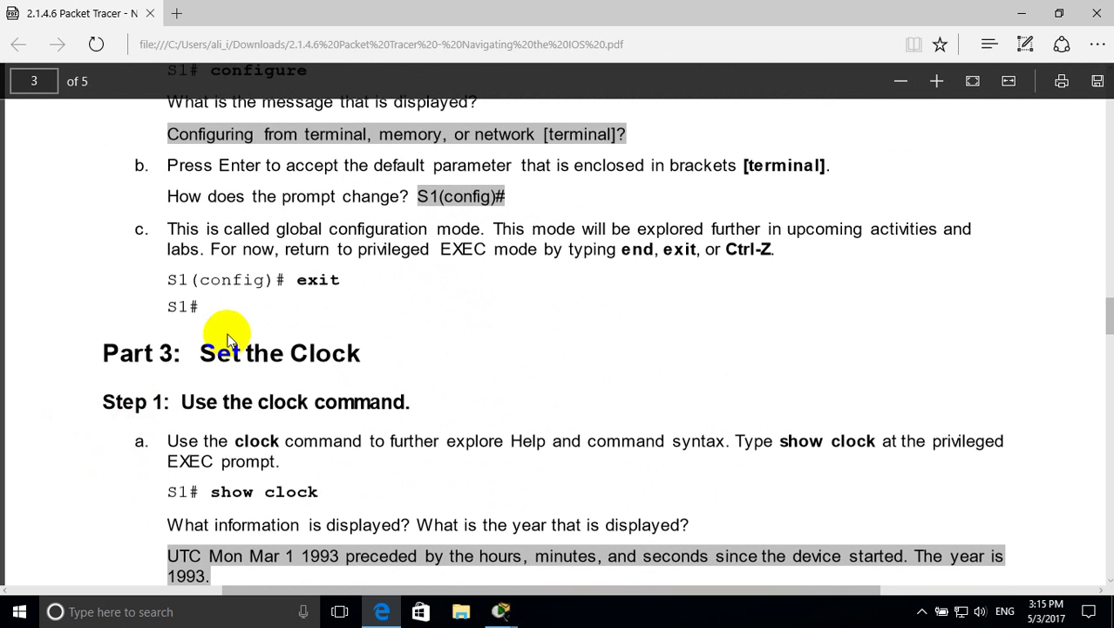
scroll(303, 334, down, 1)
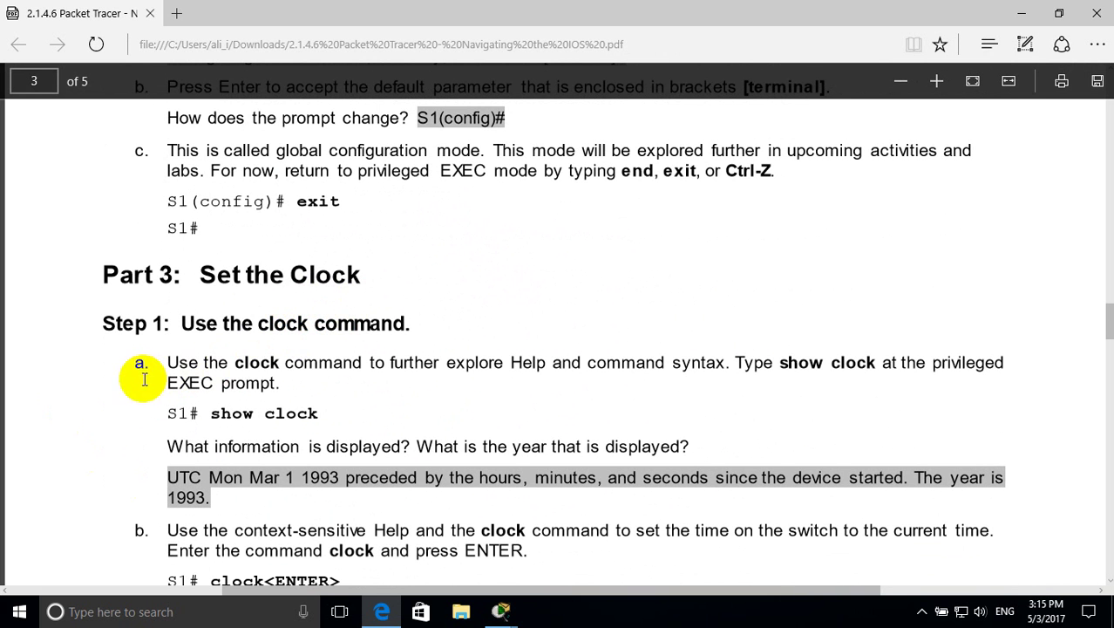
scroll(142, 370, down, 1)
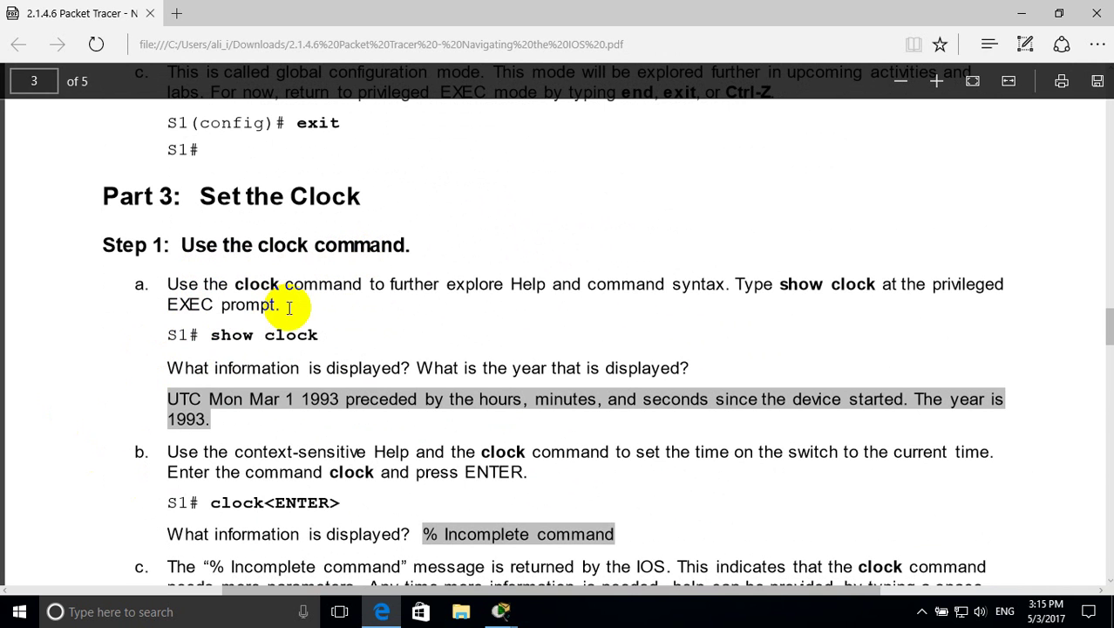
drag(876, 286, 785, 288)
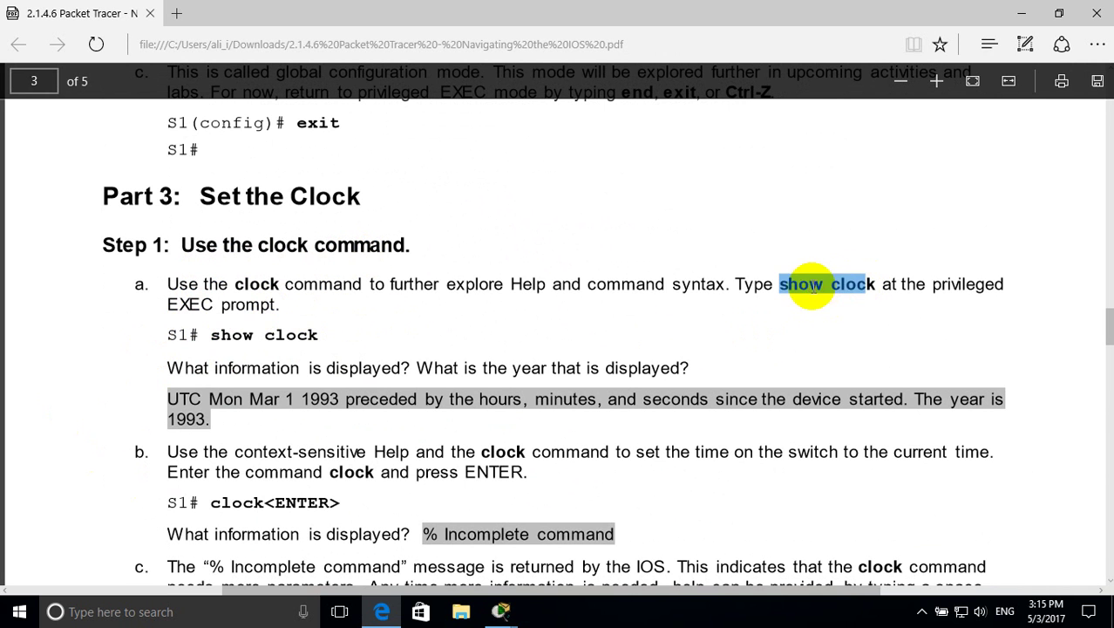
click(772, 336)
- Bring the PC0 terminal back and use end to return the switch to Switch#
mouse_move(502, 611)
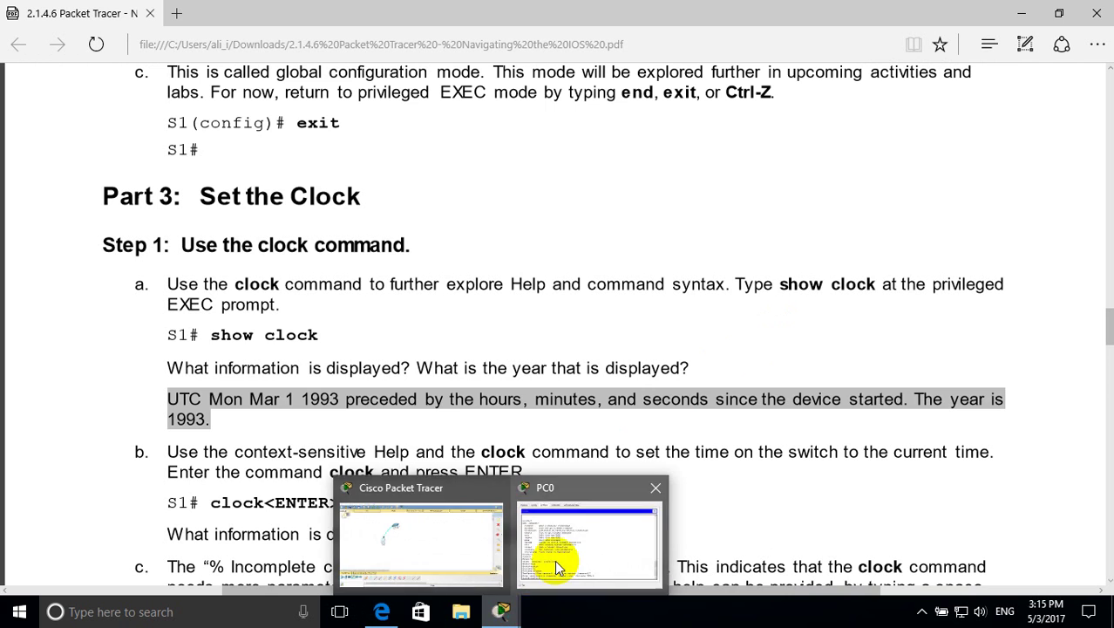
click(555, 559)
text(end)
key(Return)
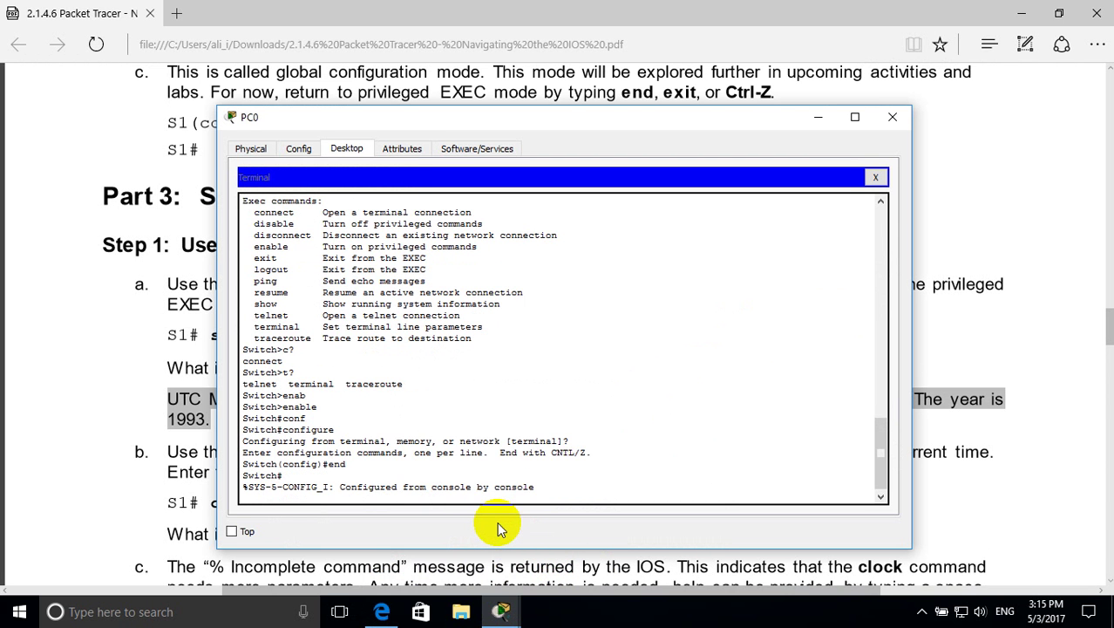
- Run show clock via Tab completion, showing Mon Mar 1 1993
text(sho)
key(Tab)
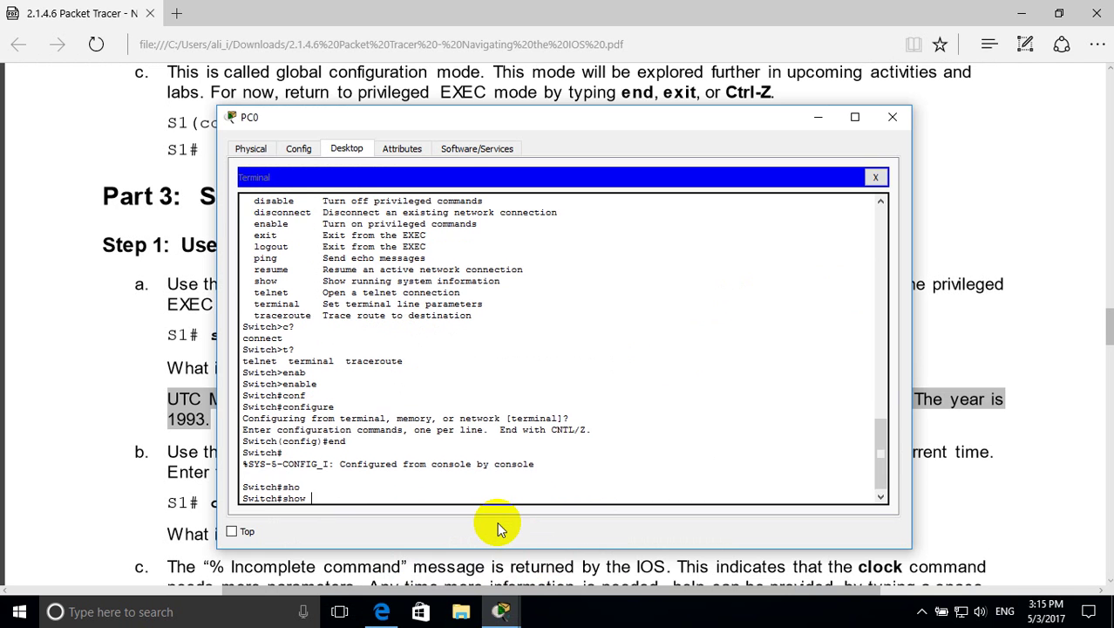
text(cl)
key(Tab)
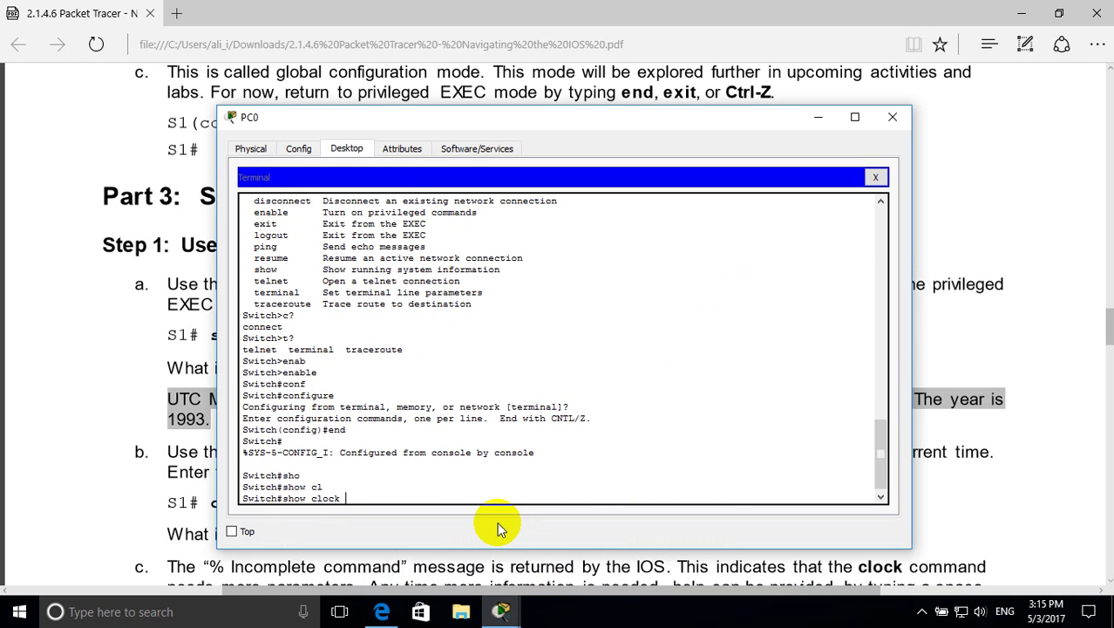
key(Return)
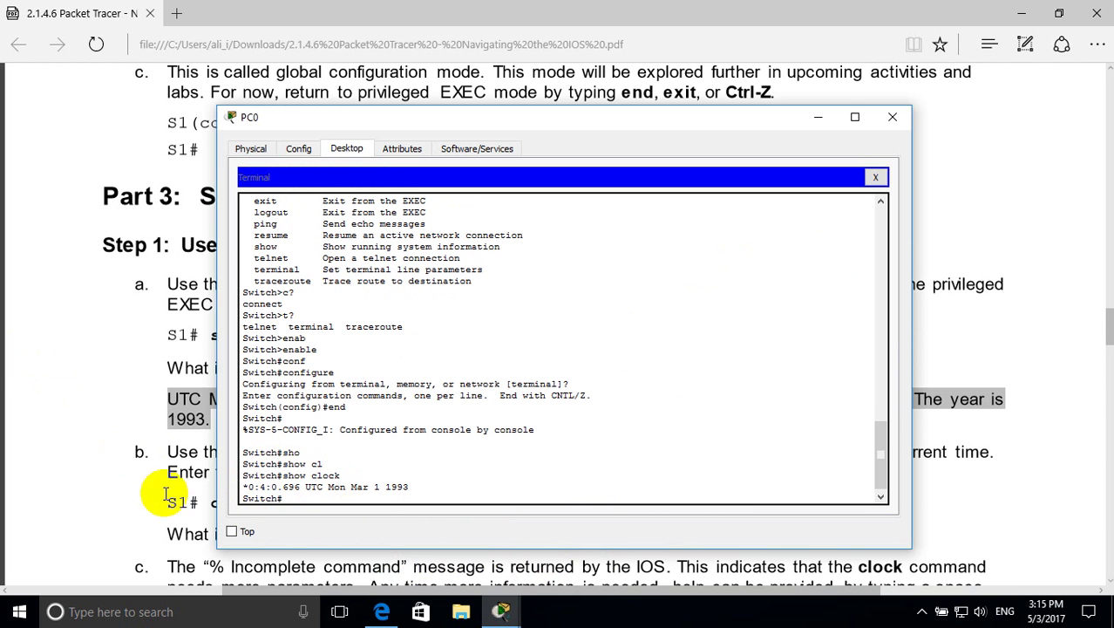
- Try completing se and set cl, then erase the unwanted setup and invalid set text
text(s)
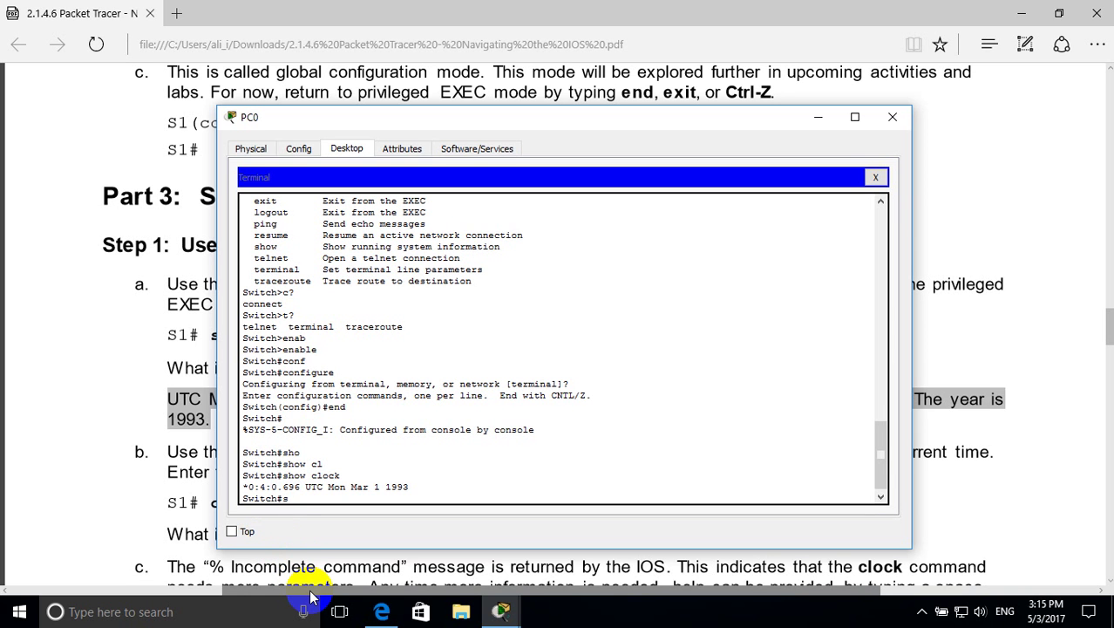
text(e)
key(Tab)
key(BackSpace)
key(BackSpace)
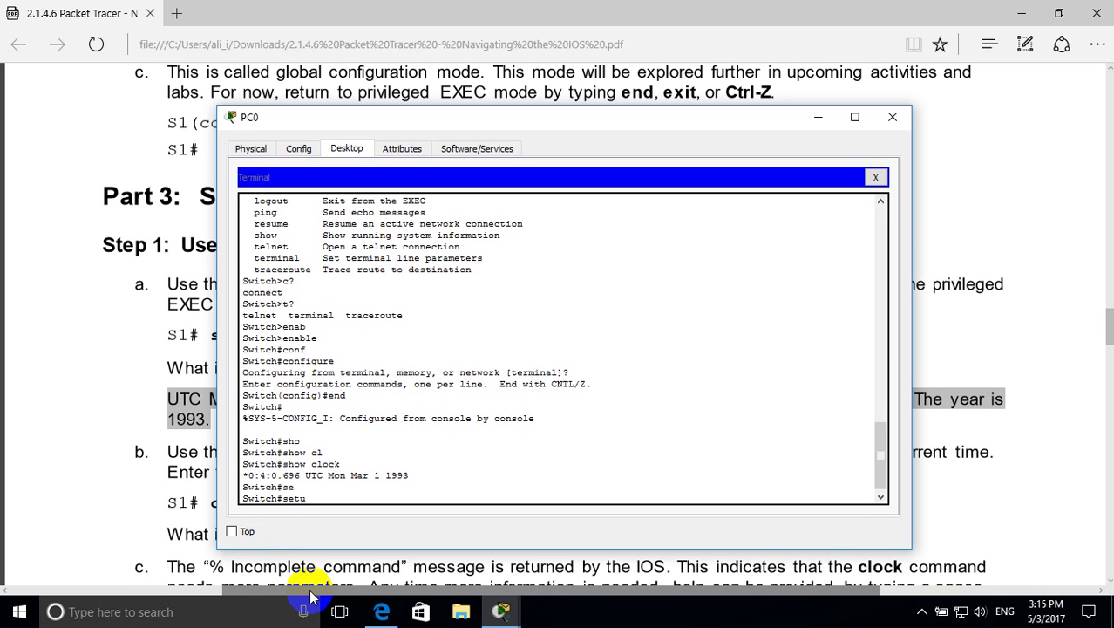
text(cl)
key(Tab)
key(Tab)
key(BackSpace)
key(BackSpace)
key(BackSpace)
key(BackSpace)
key(BackSpace)
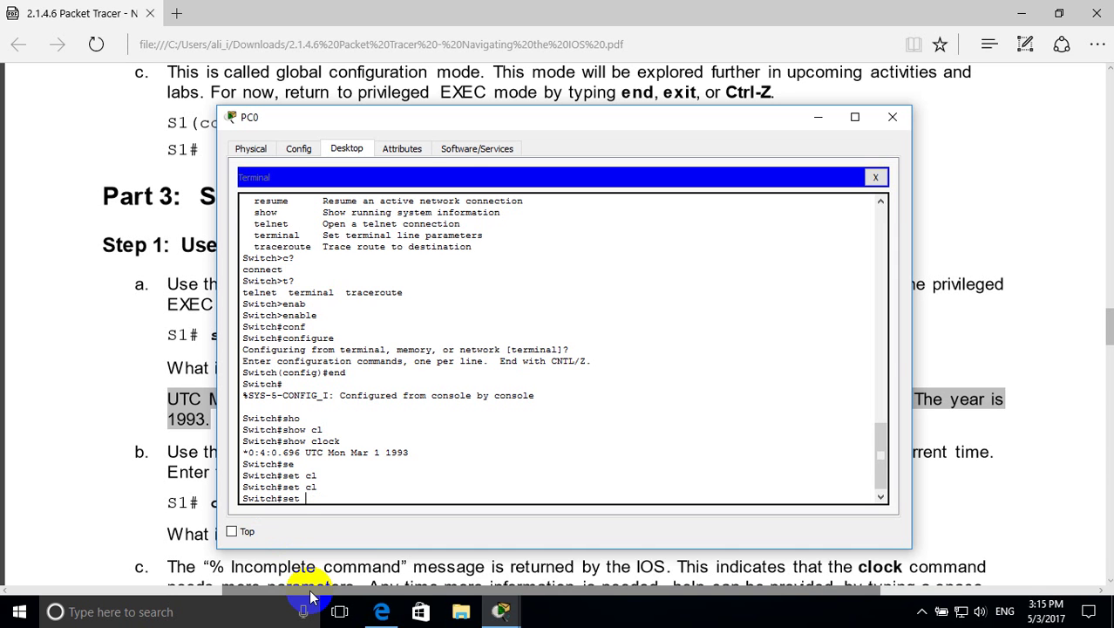
- Complete clock set with Tab and list its hh:mm:ss time argument with ?
text(cl)
key(Tab)
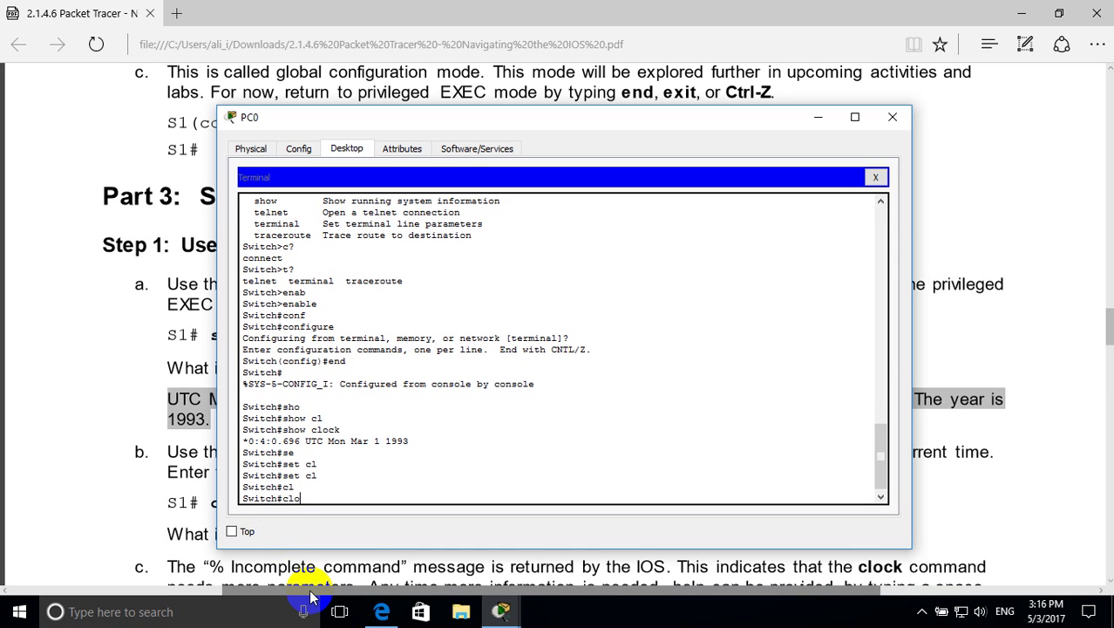
text(o)
key(Tab)
text(s)
key(Tab)
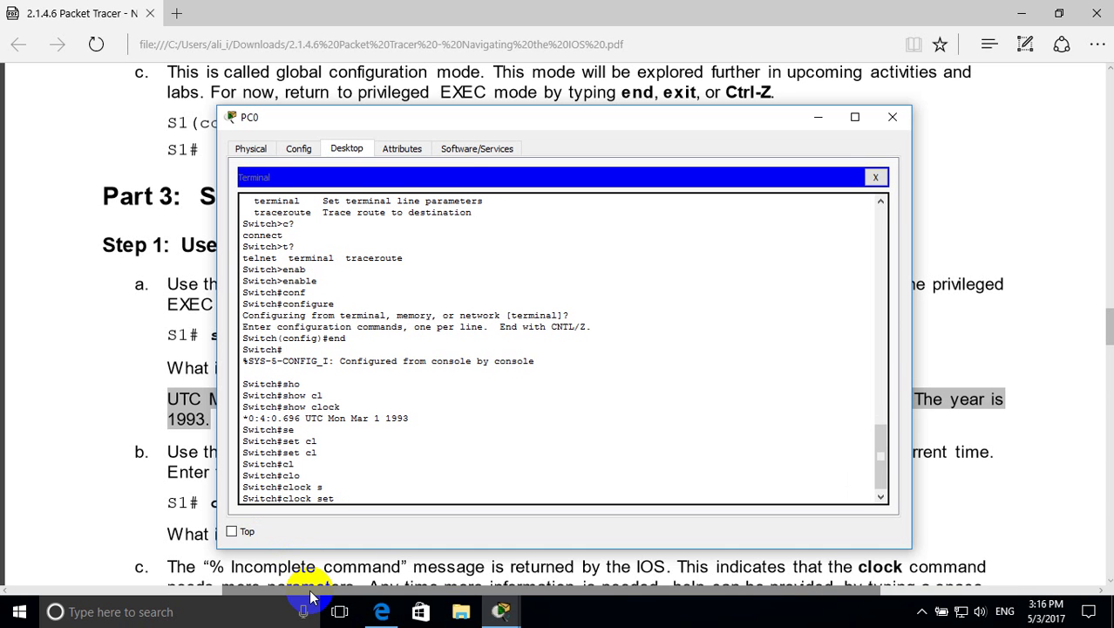
text(?)
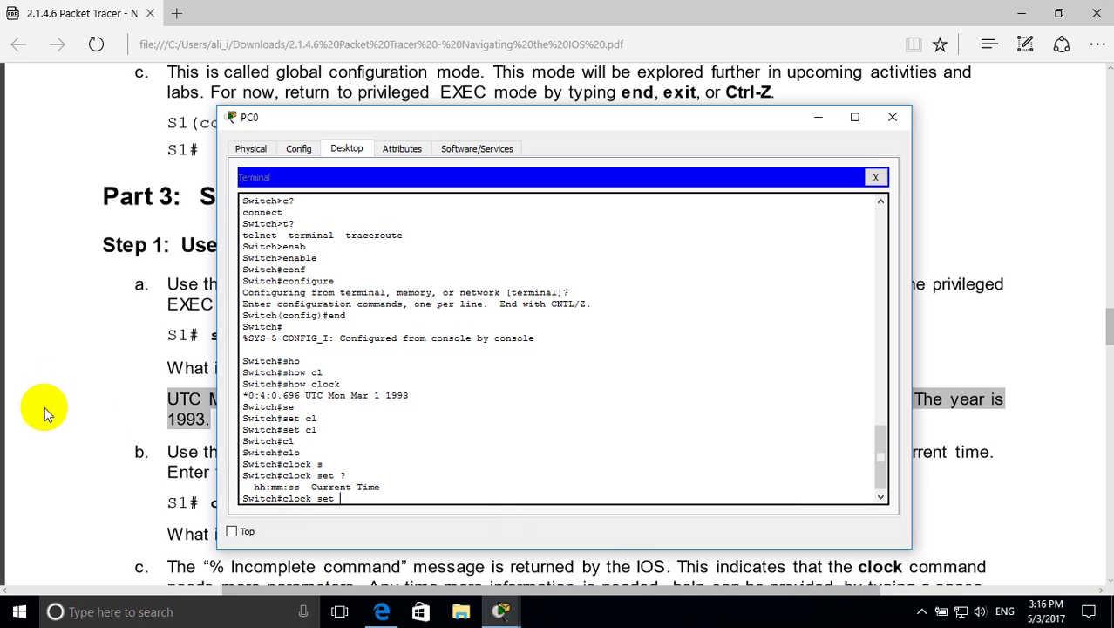
- Enter clock set 14:30:00 15 mar 2017, checking each argument with ?
text(14:30:00 ?)
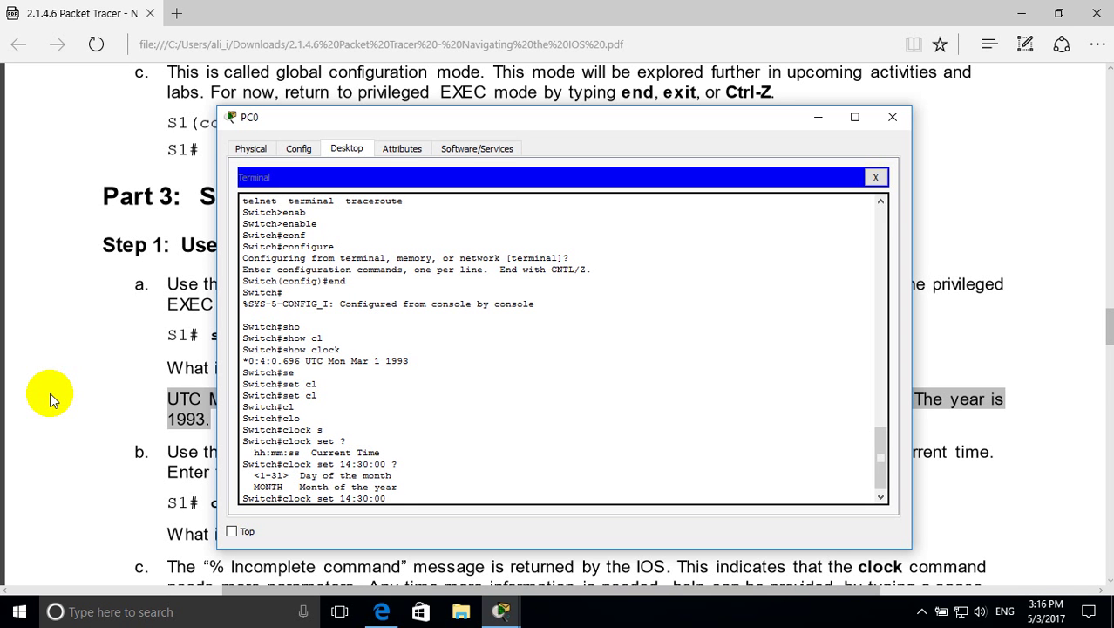
text(15)
text(mar ?)
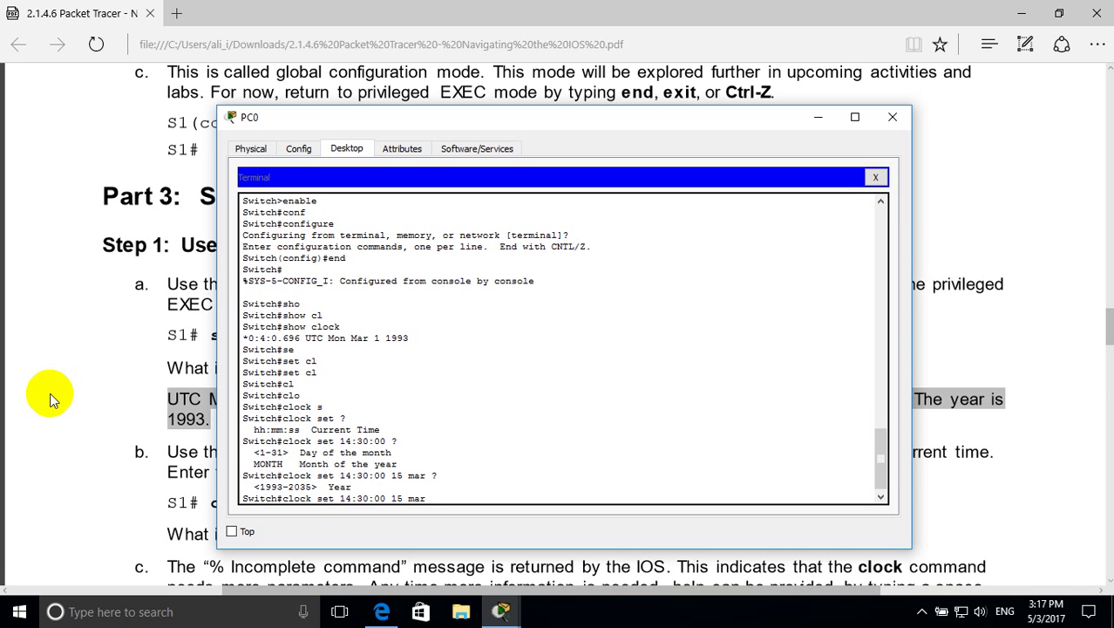
text(2017)
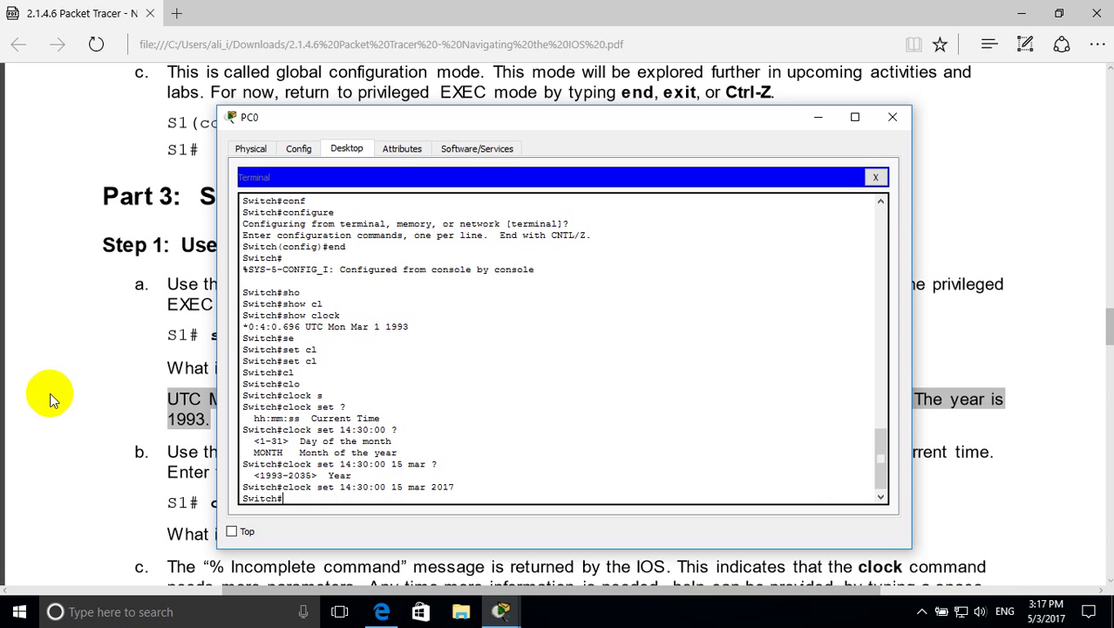
- Run show clock, which now returns 14:30:20.670 UTC Wed Mar 15 2017
text(show)
key(Tab)
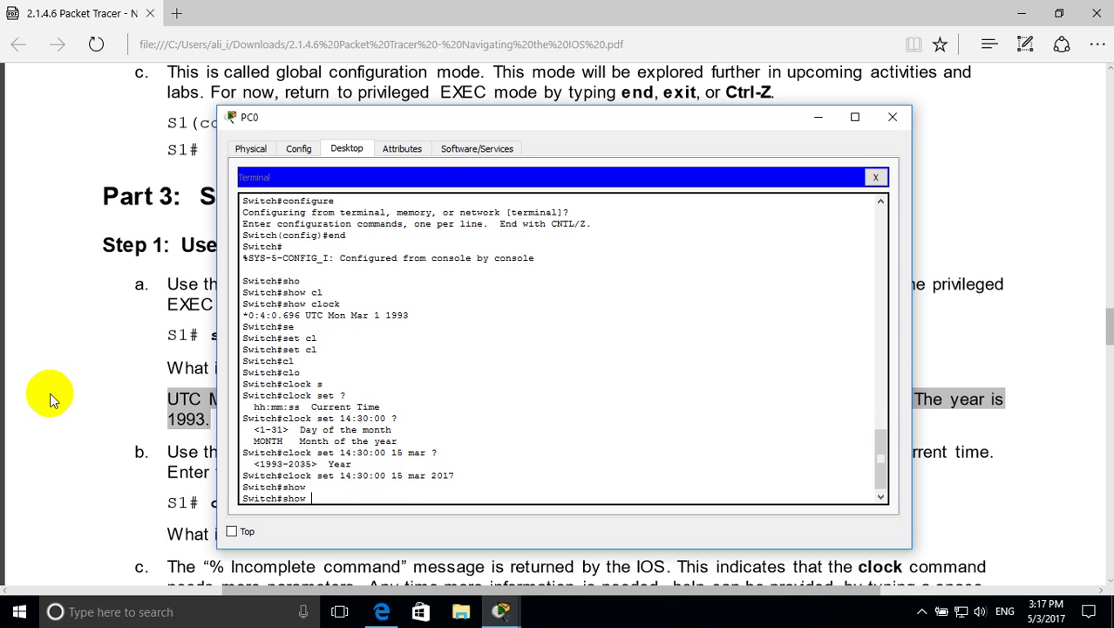
text(c)
key(Tab)
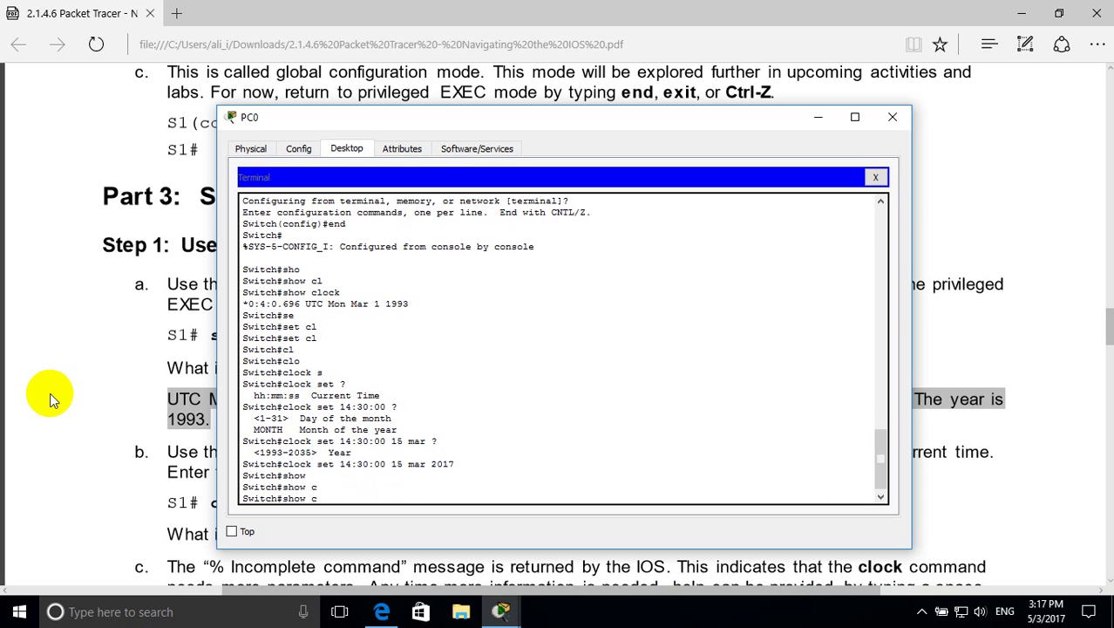
text(lock)
key(Tab)
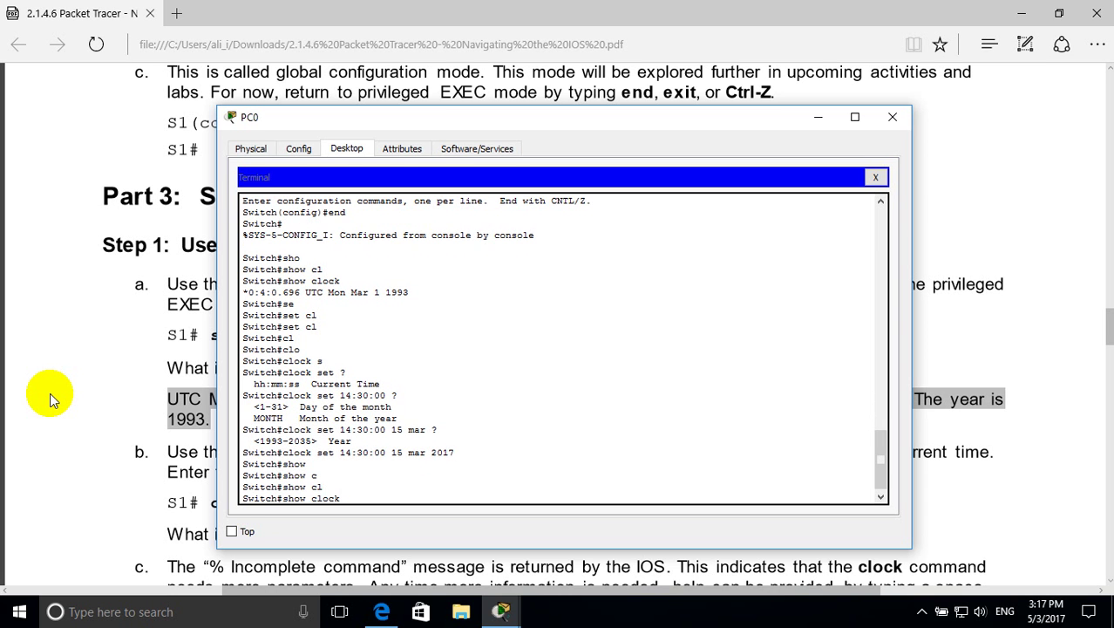
key(Return)
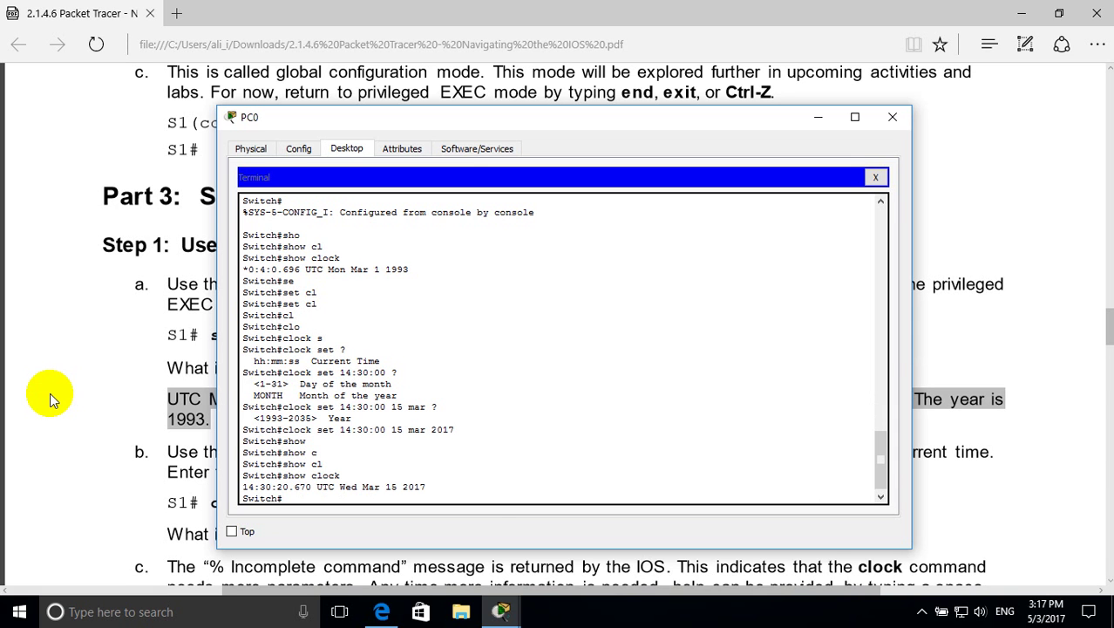
- Highlight the new 2017 clock line and the earlier 1993 line to compare them
drag(433, 486, 249, 484)
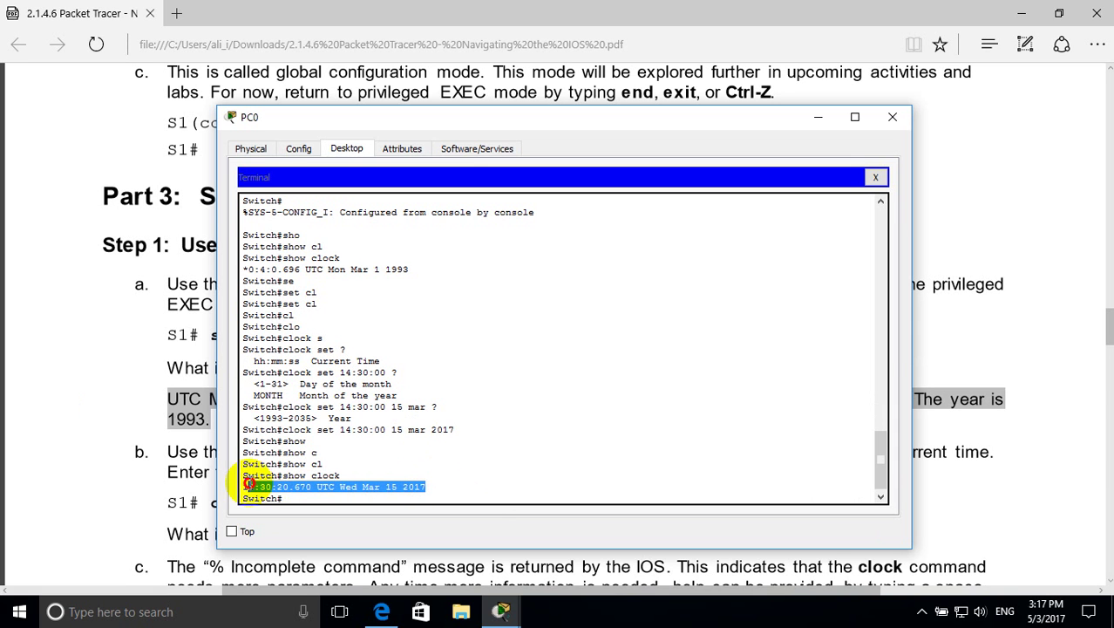
drag(412, 269, 261, 270)
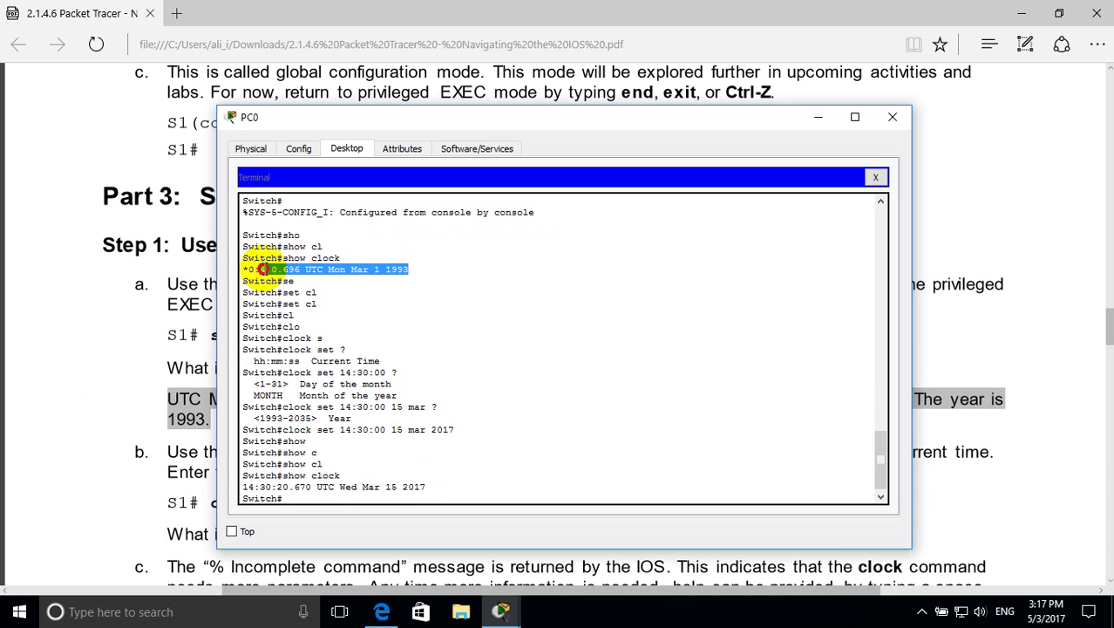
drag(425, 485, 244, 482)
click(289, 500)
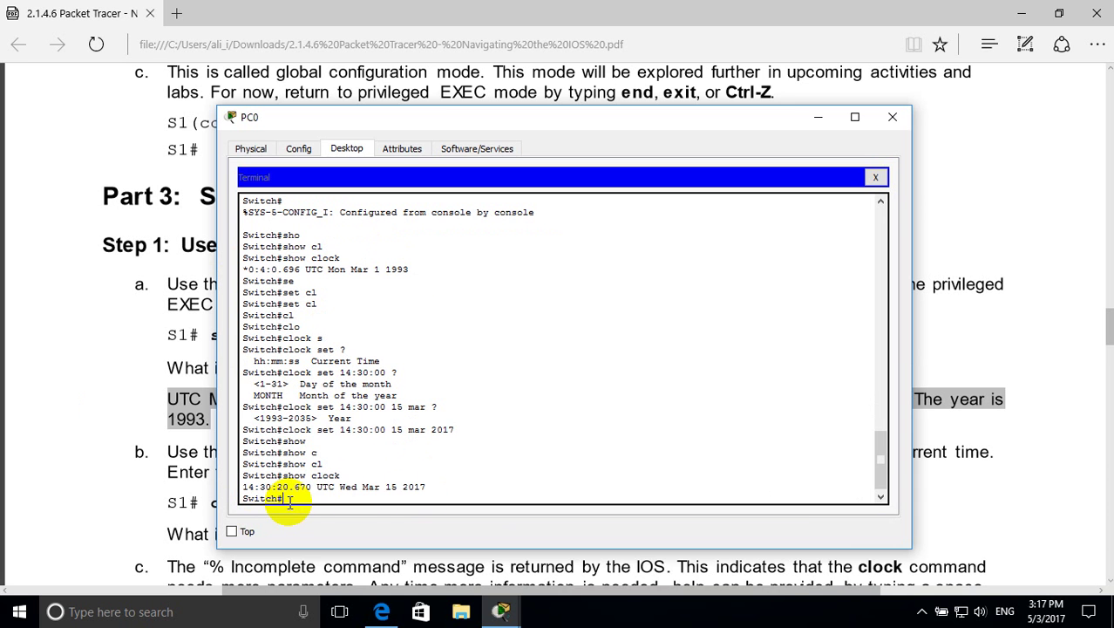